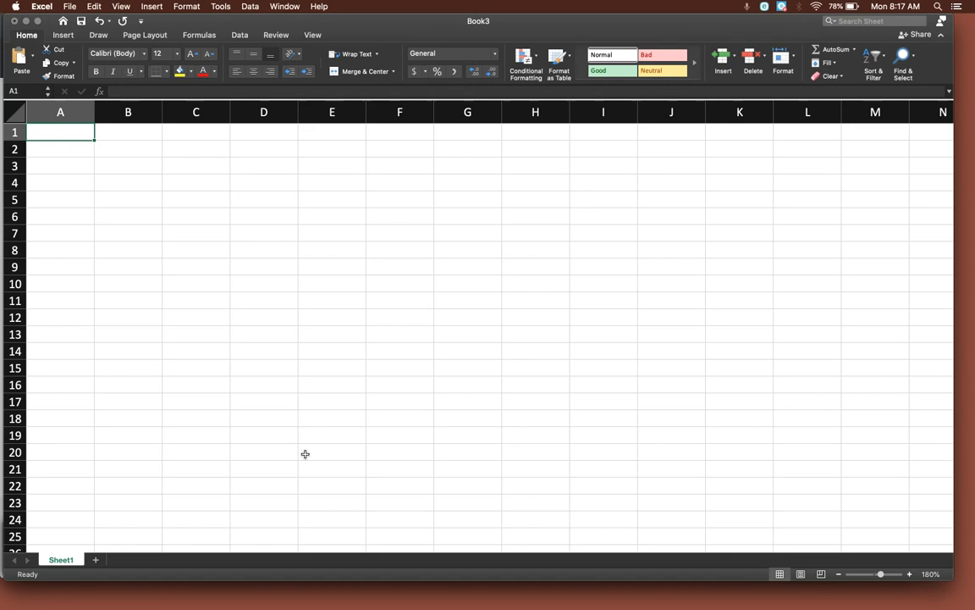
Enter the title "Linear Population Model with P0 = 125 and d = –4" in cell A1.
{"action": "type", "text": "Linear Pop"}
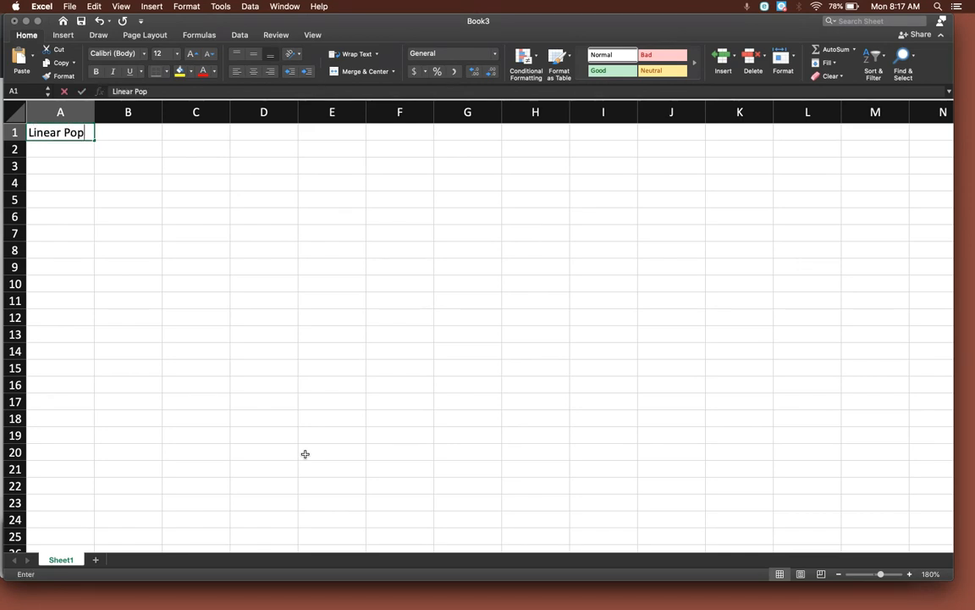
{"action": "type", "text": "ulation Mode"}
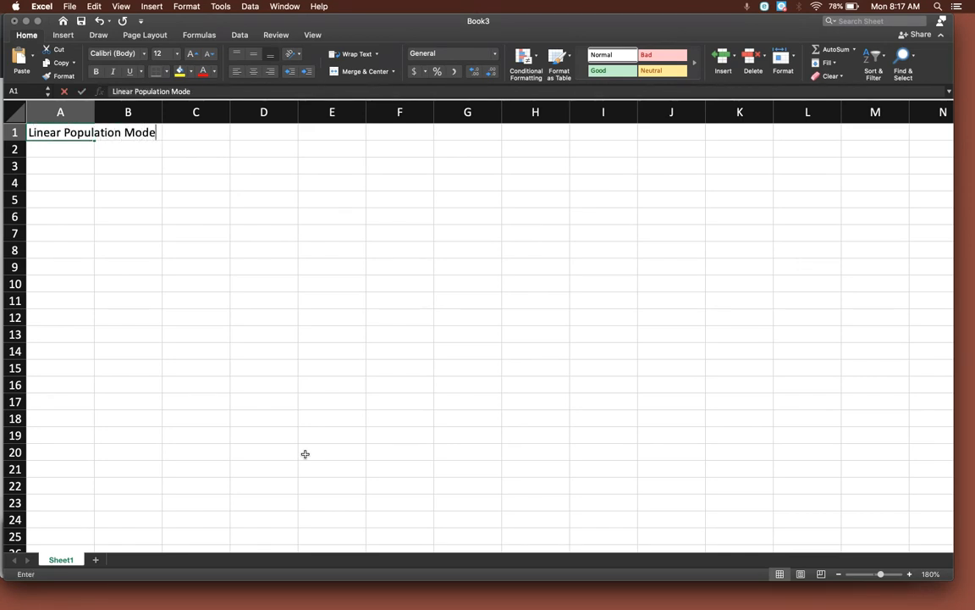
{"action": "type", "text": "l with "}
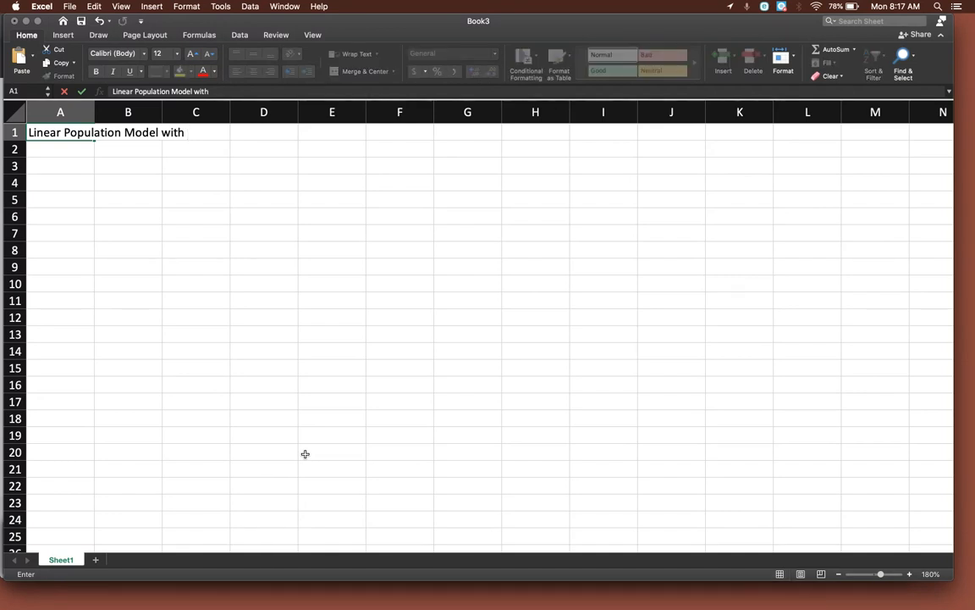
{"action": "type", "text": "P0 = 125 and d = –4"}
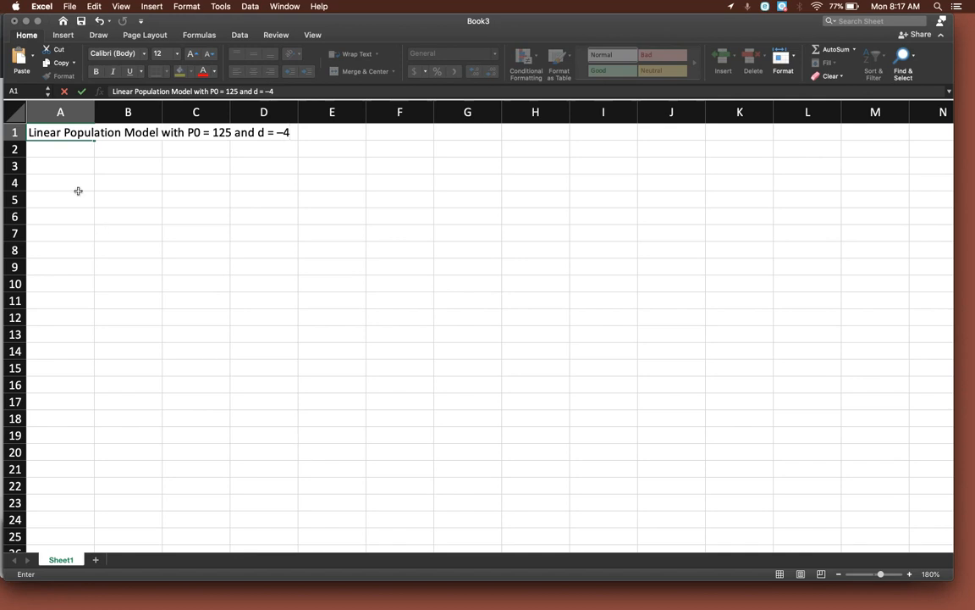
Enter the column headings N in cell A3 and PN in cell B3.
{"action": "left_click", "coordinate": [68, 166]}
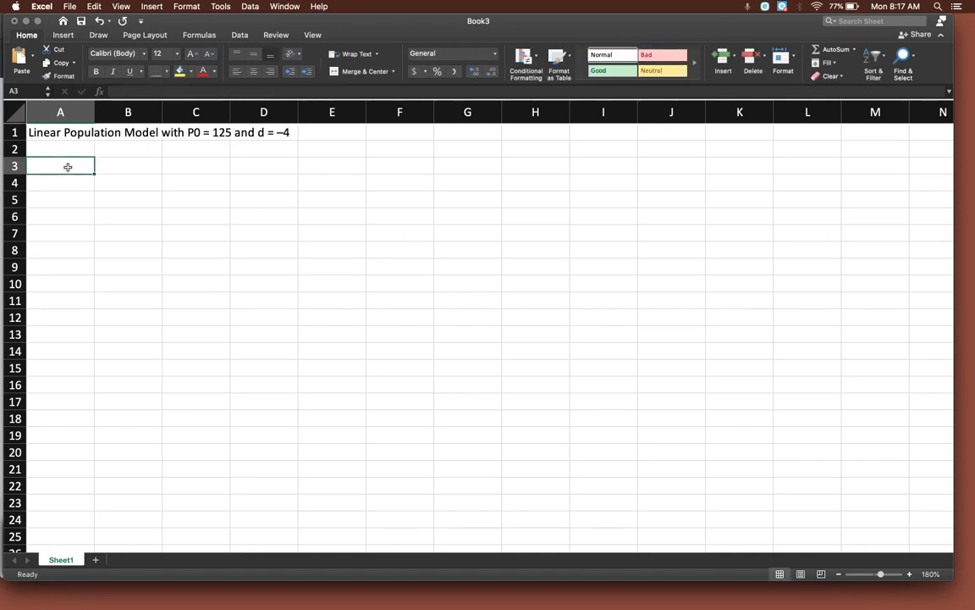
{"action": "type", "text": "N"}
{"action": "left_click", "coordinate": [125, 165]}
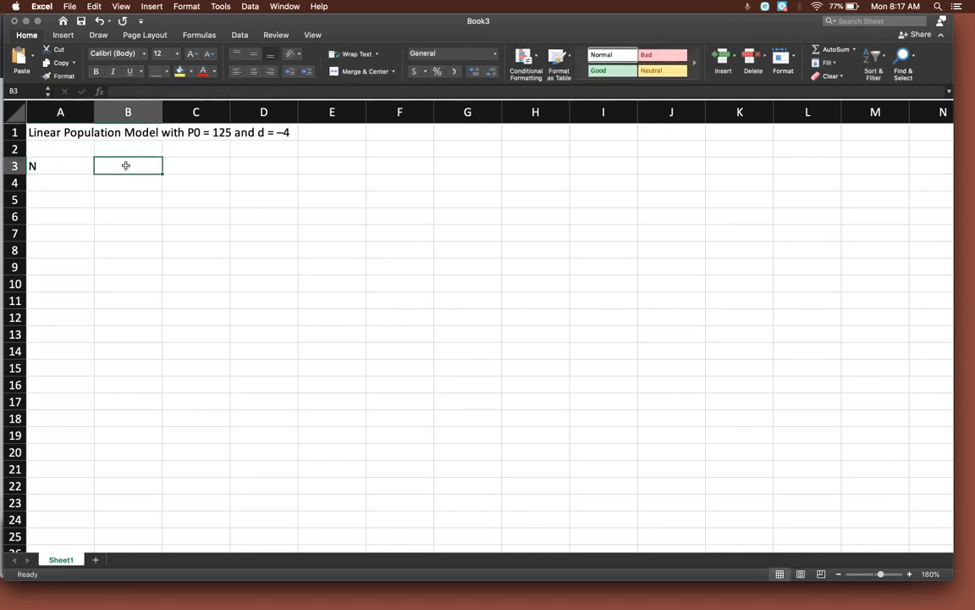
{"action": "type", "text": "PN"}
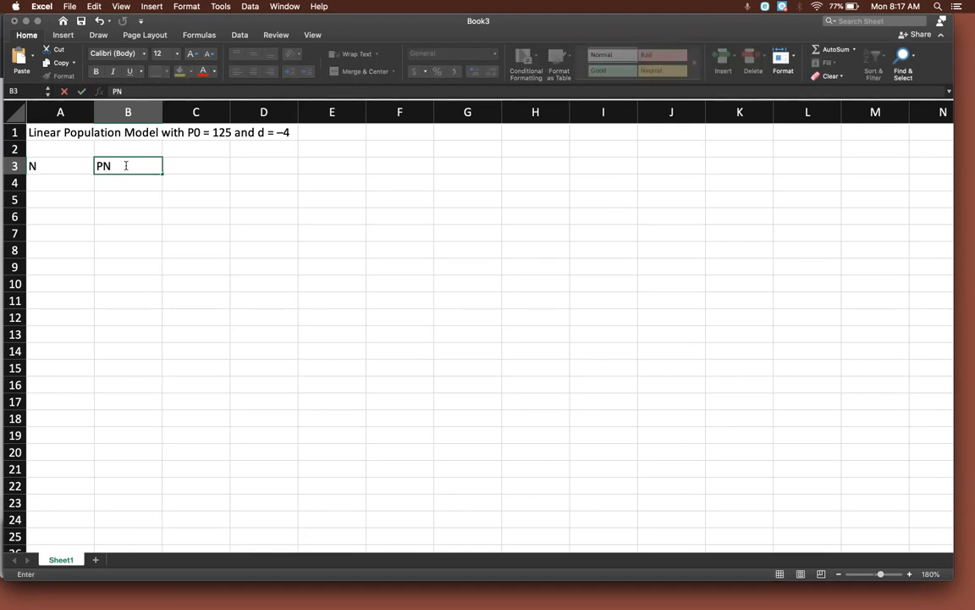
{"action": "left_click", "coordinate": [139, 183]}
Format the letter N in the PN heading in cell B3 as a subscript.
{"action": "left_click", "coordinate": [143, 165]}
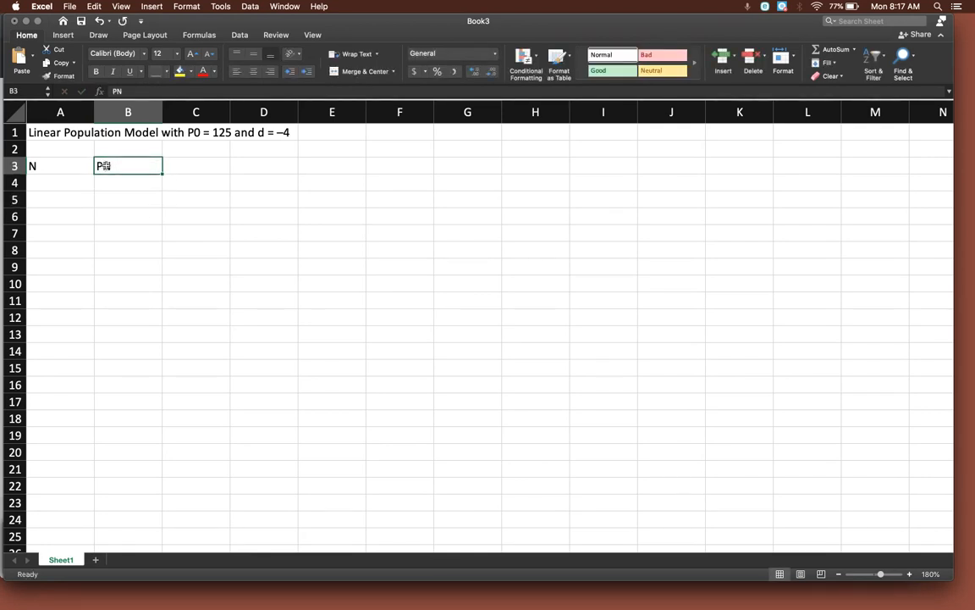
{"action": "double_click", "coordinate": [102, 165]}
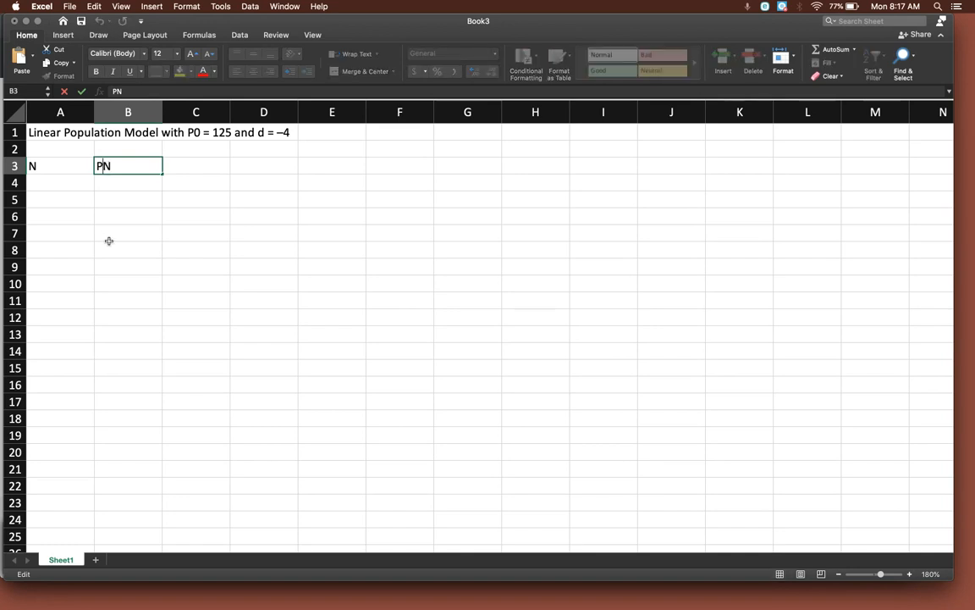
{"action": "right_click", "coordinate": [106, 166]}
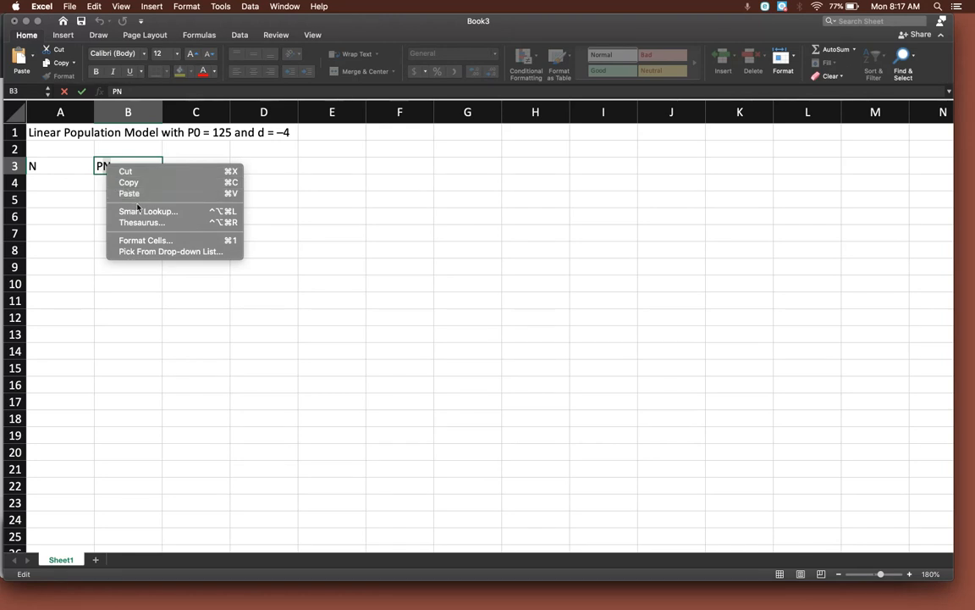
{"action": "left_click", "coordinate": [144, 240]}
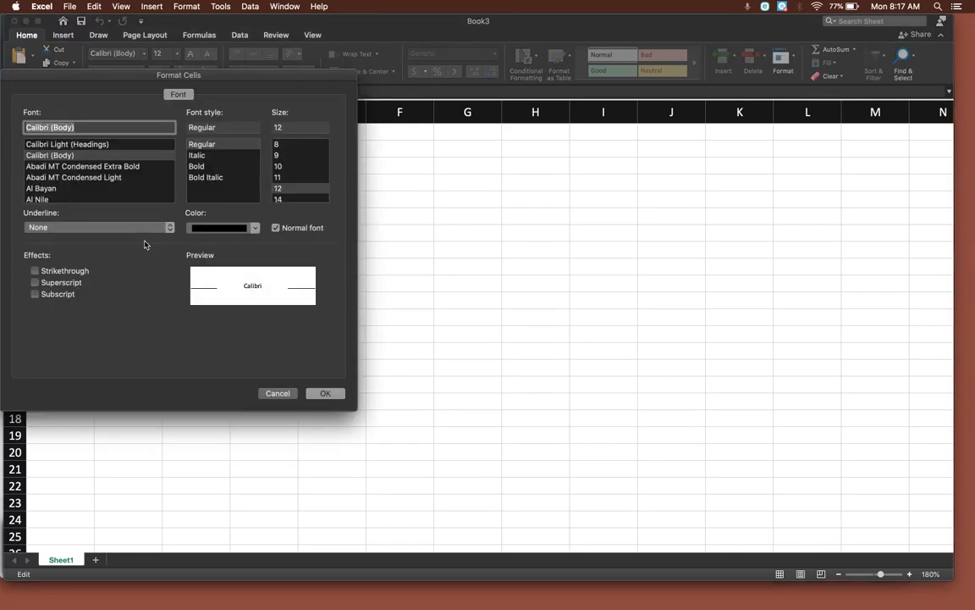
{"action": "left_click", "coordinate": [35, 294]}
{"action": "left_click", "coordinate": [325, 392]}
{"action": "left_click", "coordinate": [203, 303]}
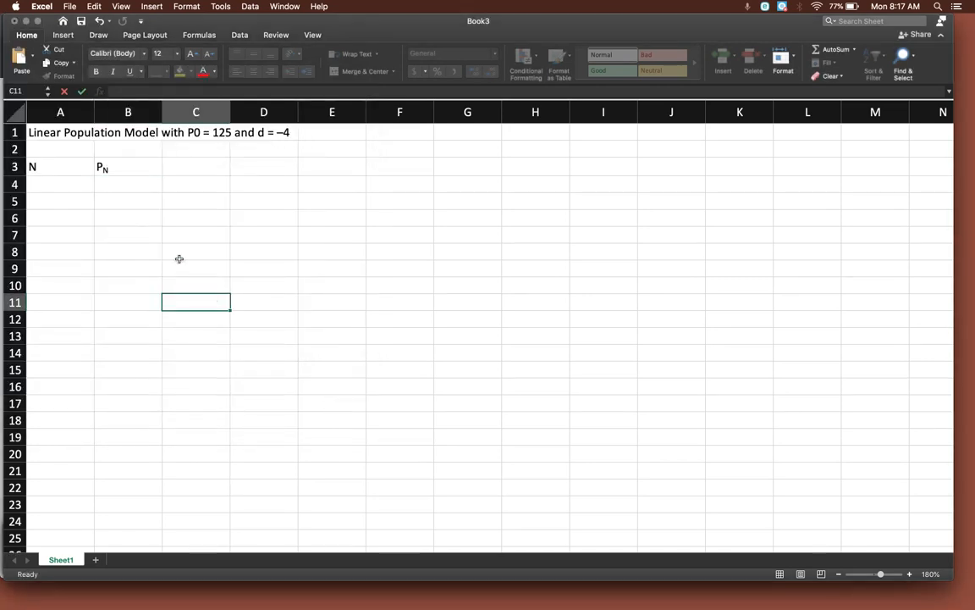
Center the contents of columns A and B horizontally.
{"action": "left_click", "coordinate": [50, 103]}
{"action": "left_click_drag", "start_coordinate": [50, 102], "coordinate": [129, 102]}
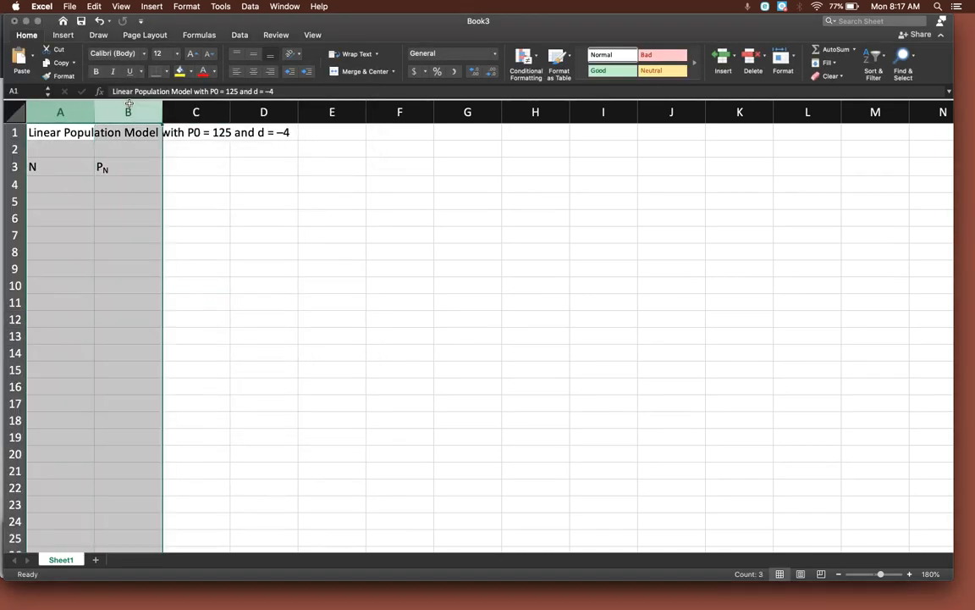
{"action": "left_click", "coordinate": [254, 73]}
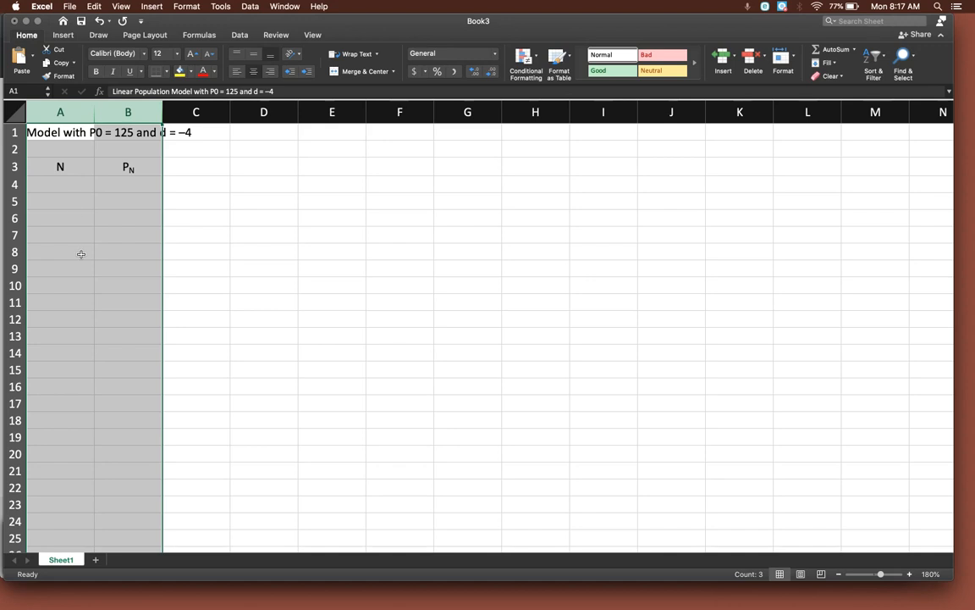
{"action": "left_click", "coordinate": [269, 163]}
Left-align the title in cell A1.
{"action": "left_click", "coordinate": [49, 132]}
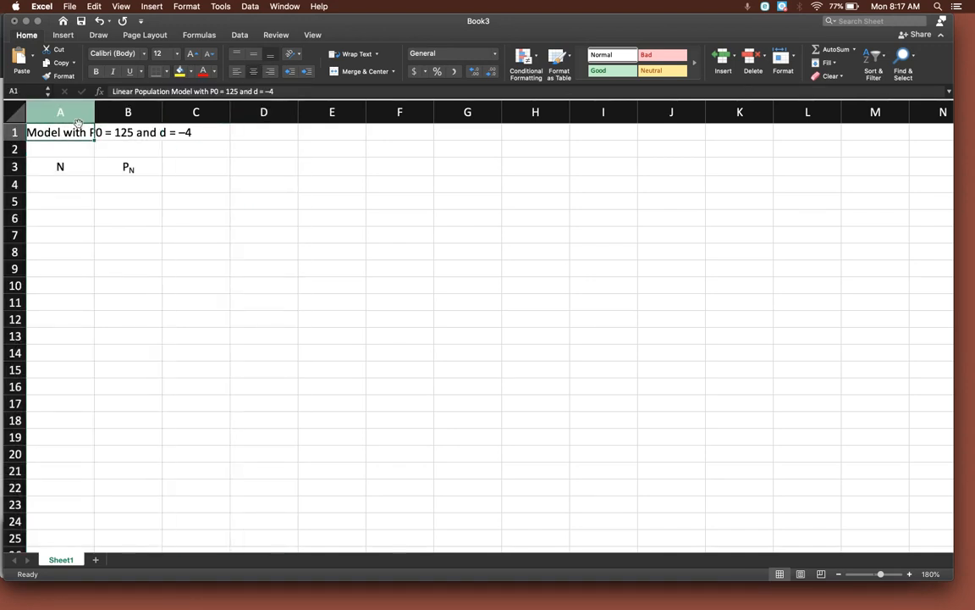
{"action": "left_click", "coordinate": [237, 73]}
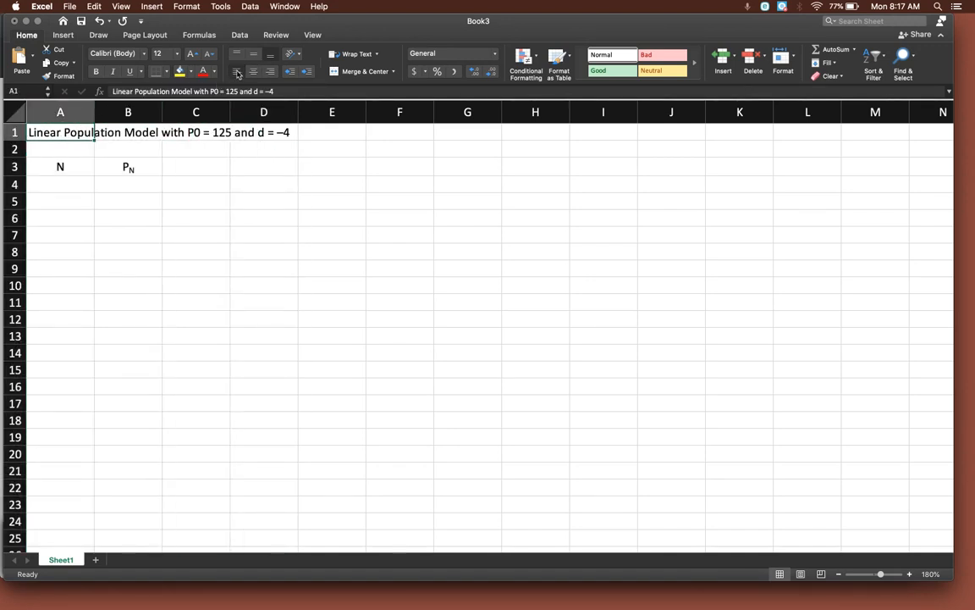
{"action": "left_click", "coordinate": [331, 165]}
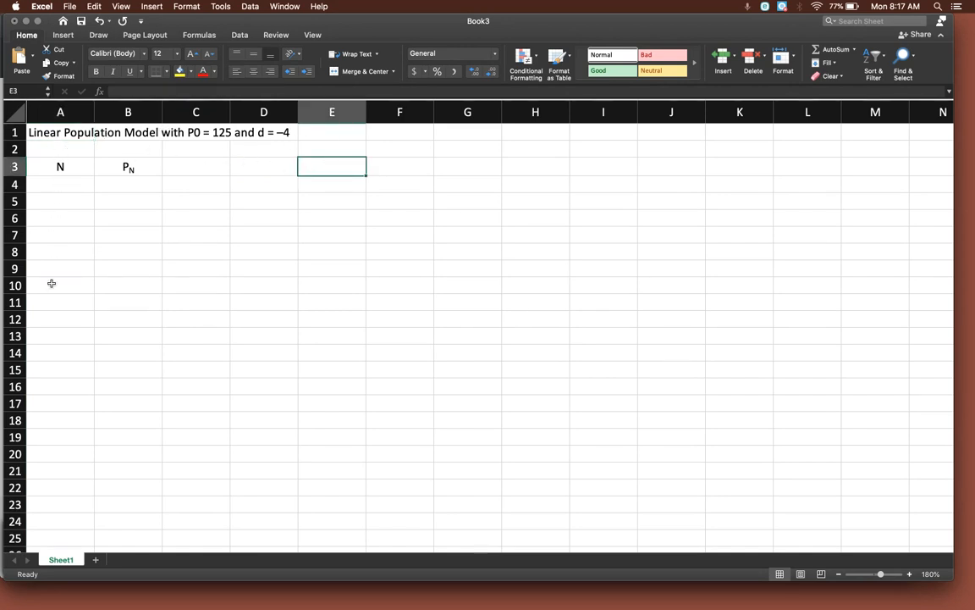
Enter the first N values 0, 1 and 2 in cells A4 to A6.
{"action": "left_click", "coordinate": [61, 186]}
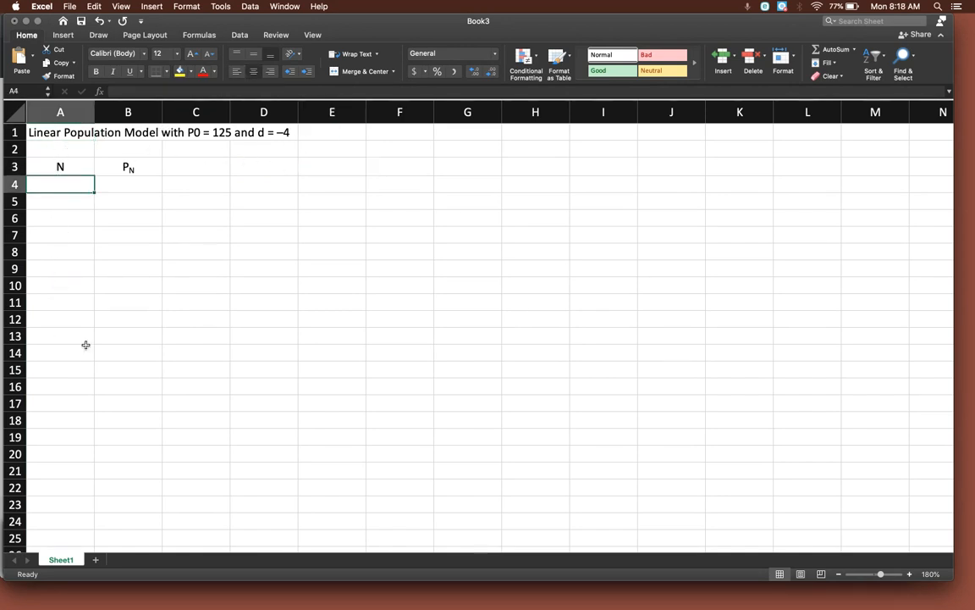
{"action": "type", "text": "0"}
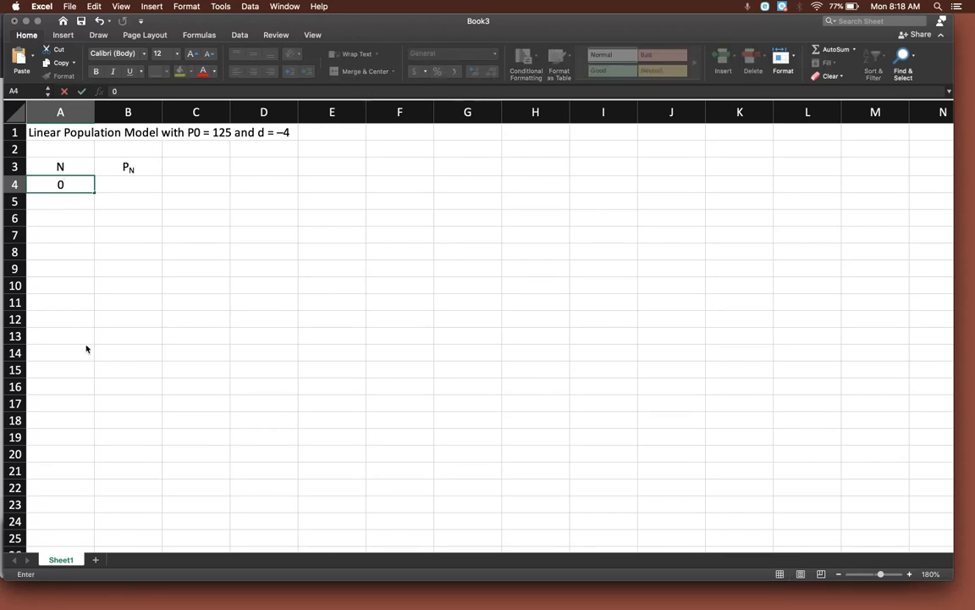
{"action": "key", "text": "Return"}
{"action": "type", "text": "1"}
{"action": "key", "text": "Return"}
{"action": "type", "text": "2"}
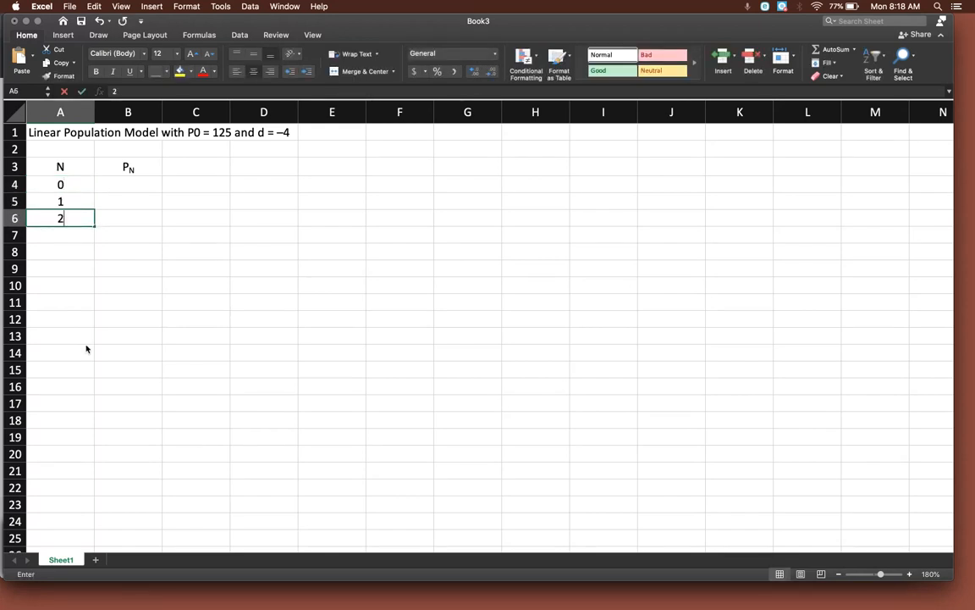
{"action": "key", "text": "Return"}
Extend the number series from A4:A6 down to 16 in cell A20.
{"action": "left_click_drag", "start_coordinate": [68, 186], "coordinate": [70, 223]}
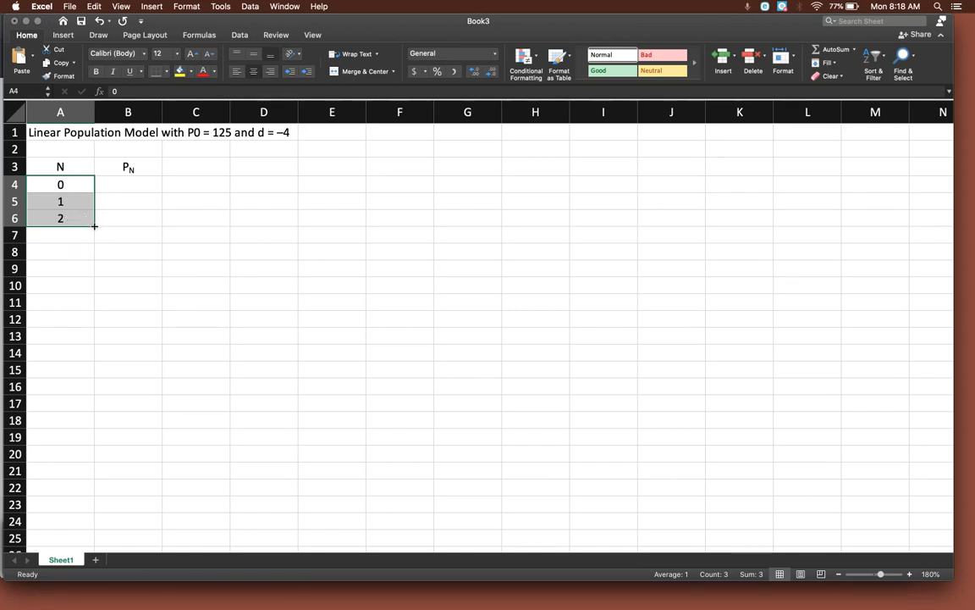
{"action": "left_click_drag", "start_coordinate": [94, 226], "coordinate": [92, 458]}
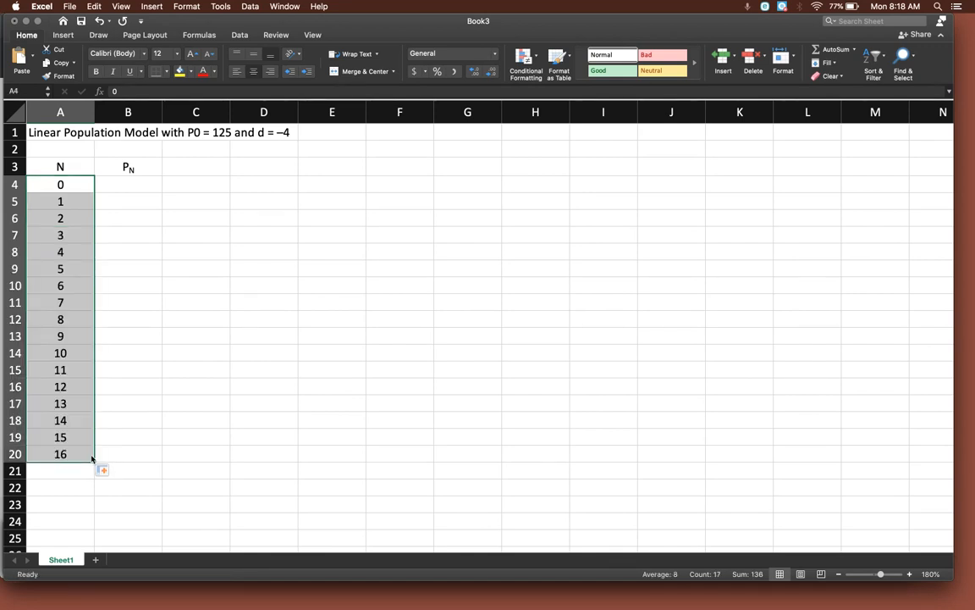
{"action": "left_click", "coordinate": [154, 452]}
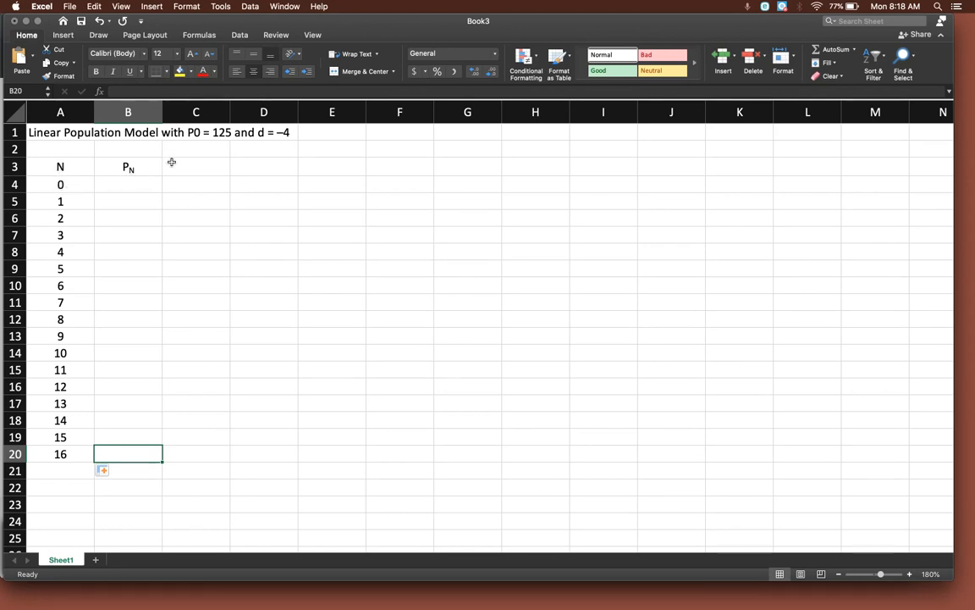
Enter the initial population 125 in cell B4 and the recursive formula =B4-4 in cell B5.
{"action": "left_click", "coordinate": [124, 183]}
{"action": "type", "text": "125"}
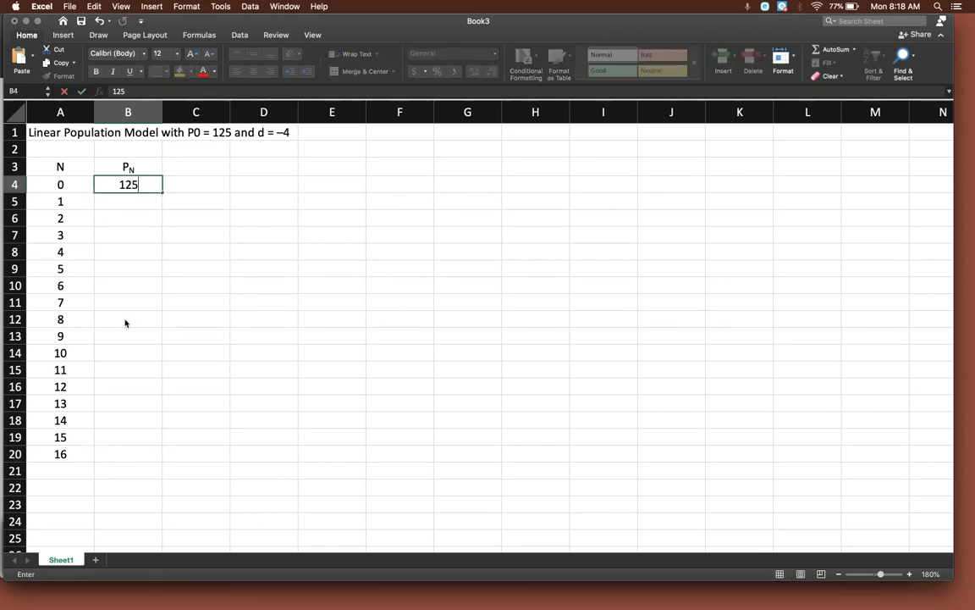
{"action": "key", "text": "Return"}
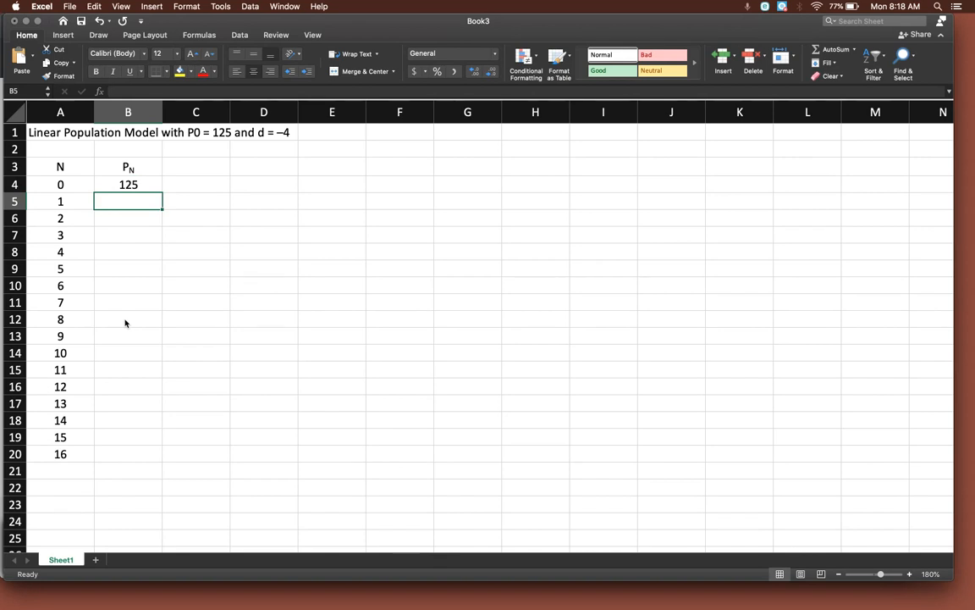
{"action": "type", "text": "="}
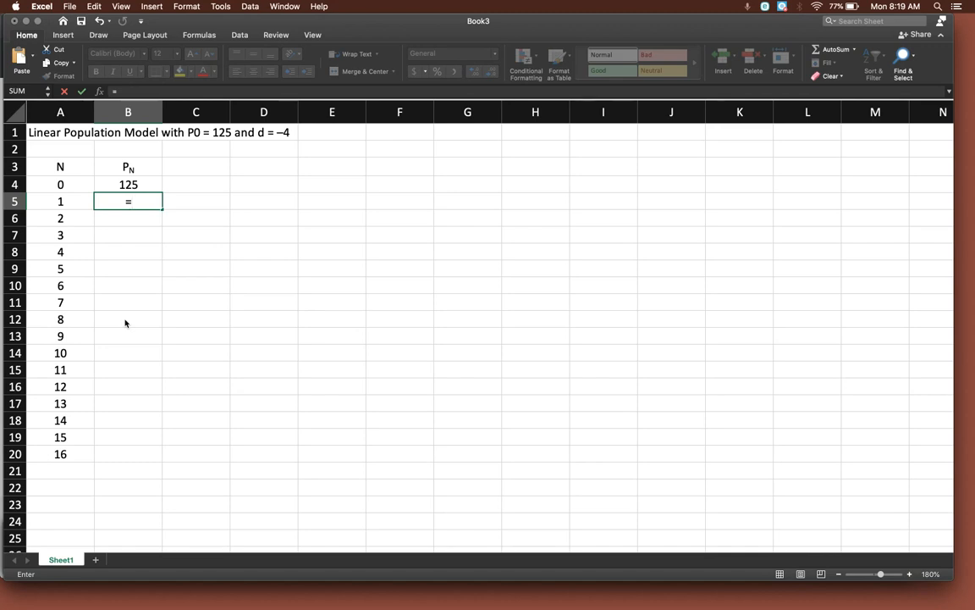
{"action": "left_click", "coordinate": [120, 184]}
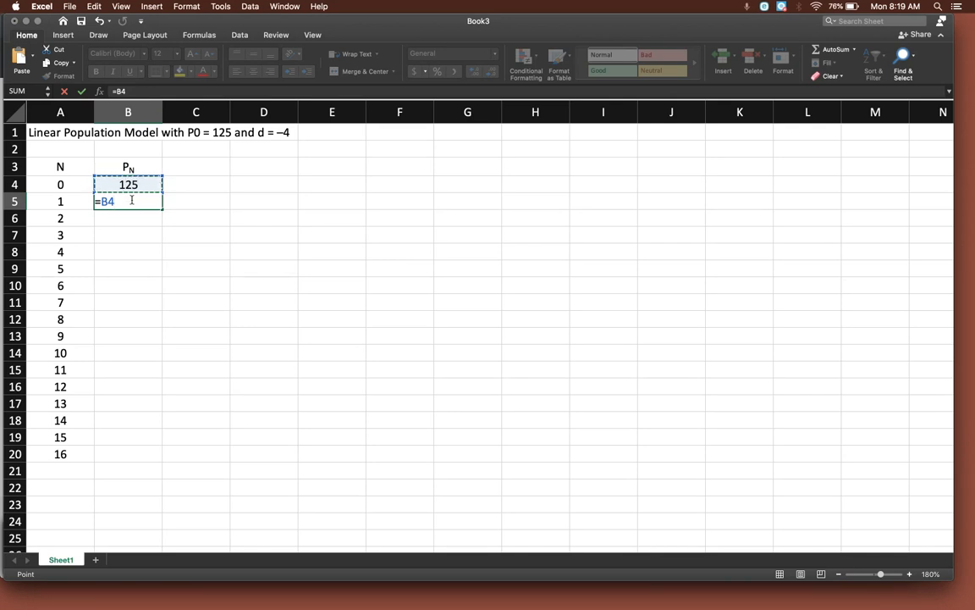
{"action": "type", "text": "-4"}
{"action": "key", "text": "Return"}
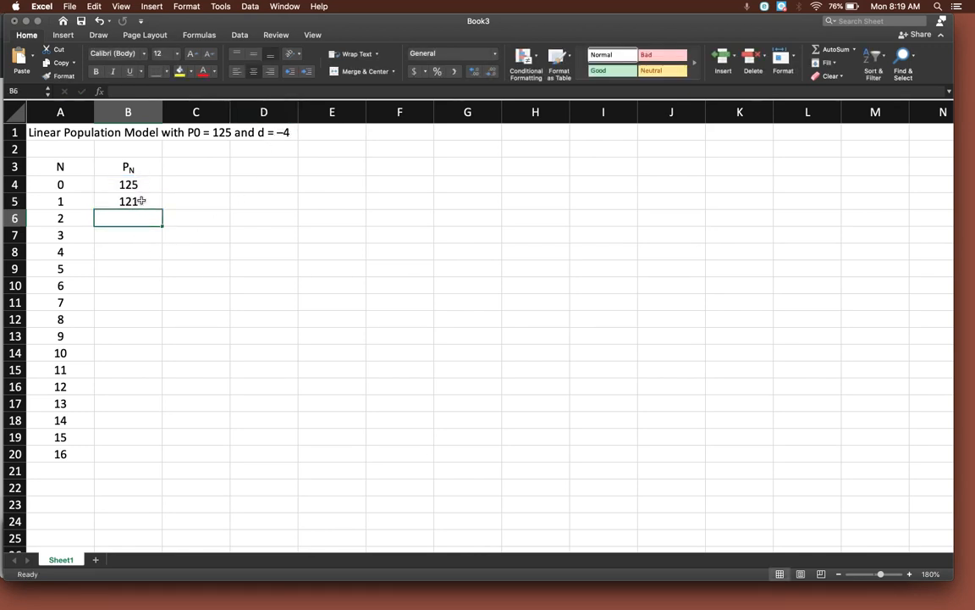
Inspect the formula in cell B5 without changing it.
{"action": "left_click", "coordinate": [125, 200]}
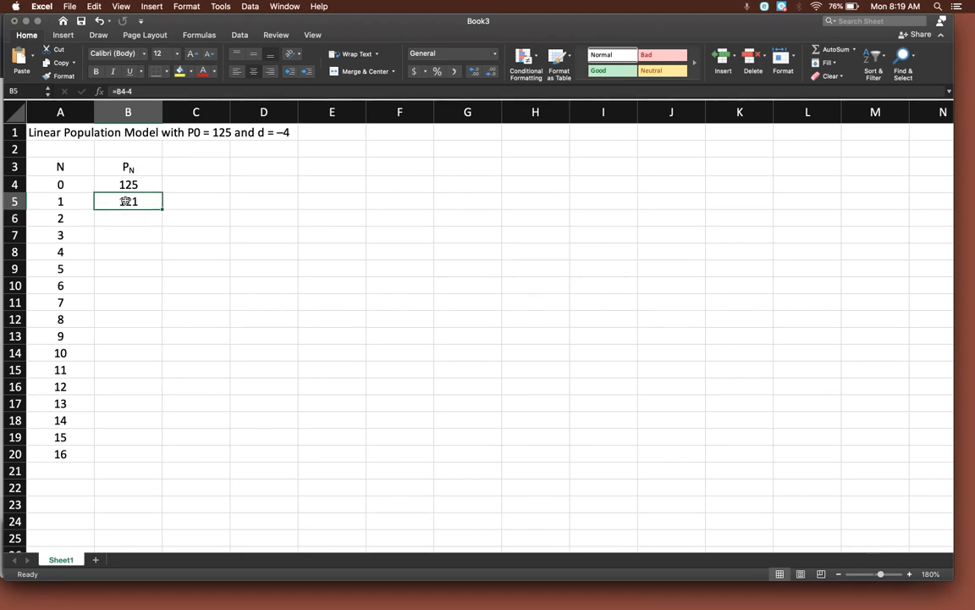
{"action": "left_click", "coordinate": [137, 90]}
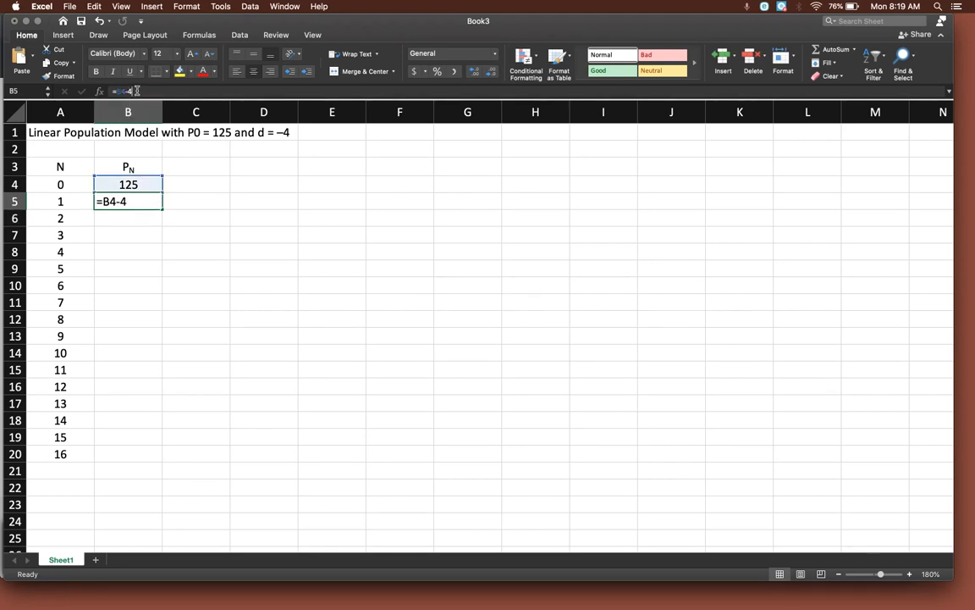
{"action": "left_click_drag", "start_coordinate": [136, 91], "coordinate": [111, 89]}
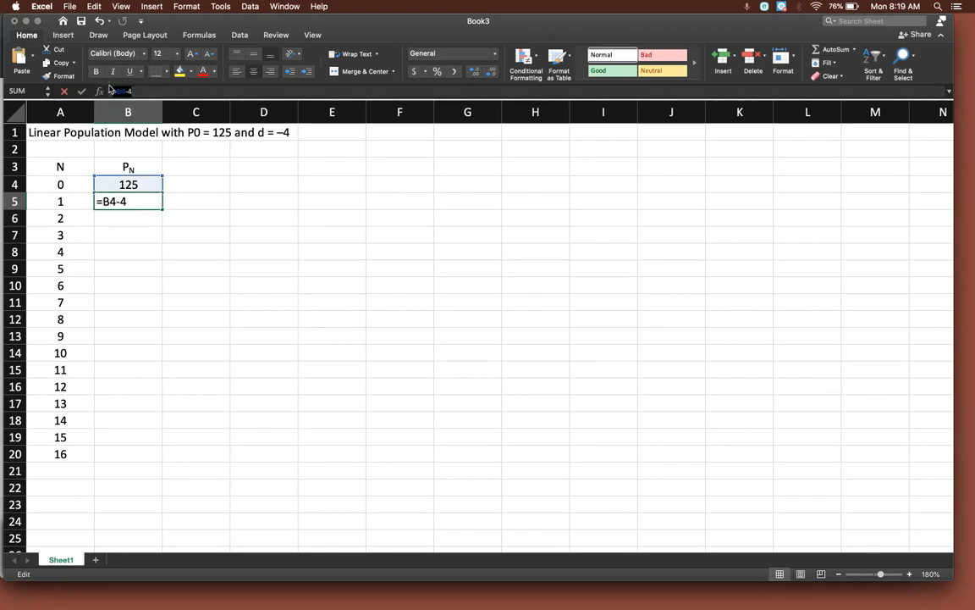
{"action": "double_click", "coordinate": [148, 206]}
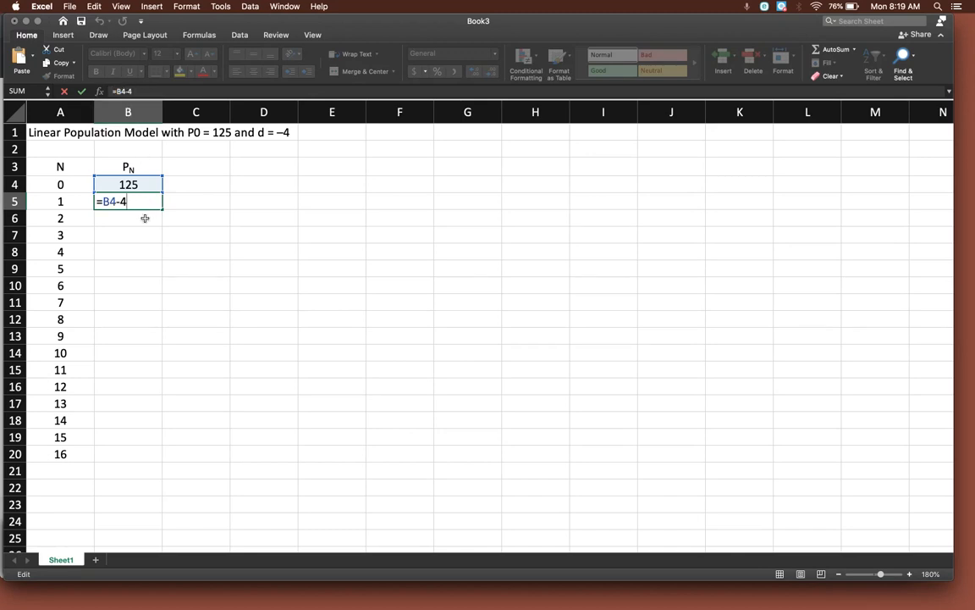
{"action": "key", "text": "Escape"}
{"action": "left_click", "coordinate": [142, 250]}
Fill the formula from cell B5 down through B20 and select the last table row, A20:B20.
{"action": "left_click", "coordinate": [141, 201]}
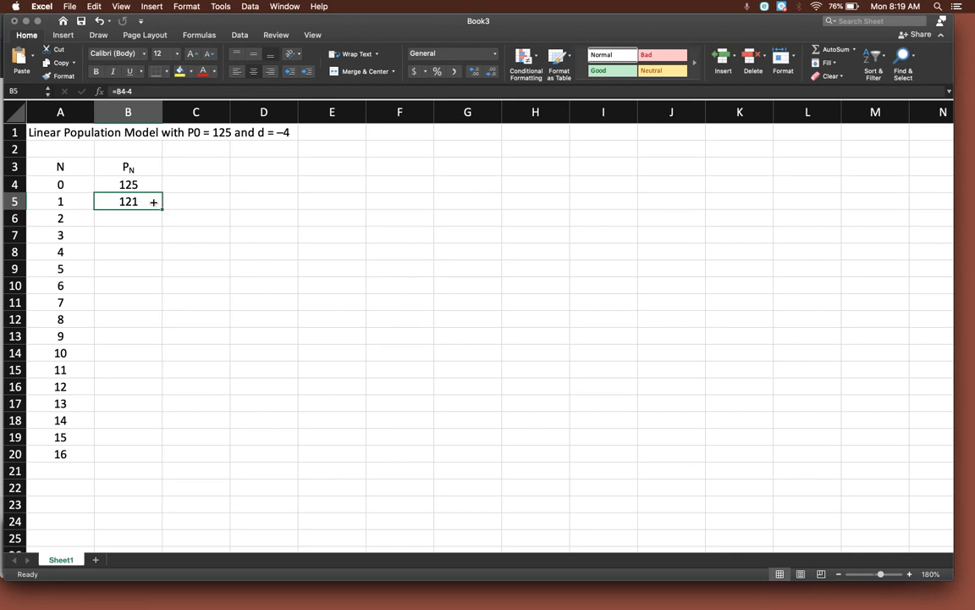
{"action": "left_click_drag", "start_coordinate": [161, 207], "coordinate": [149, 462]}
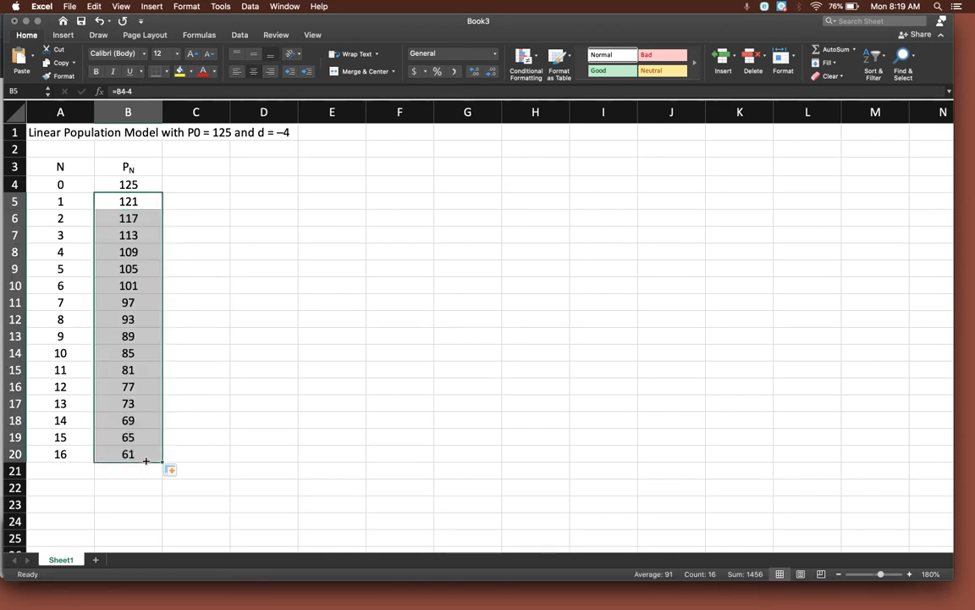
{"action": "left_click", "coordinate": [211, 275]}
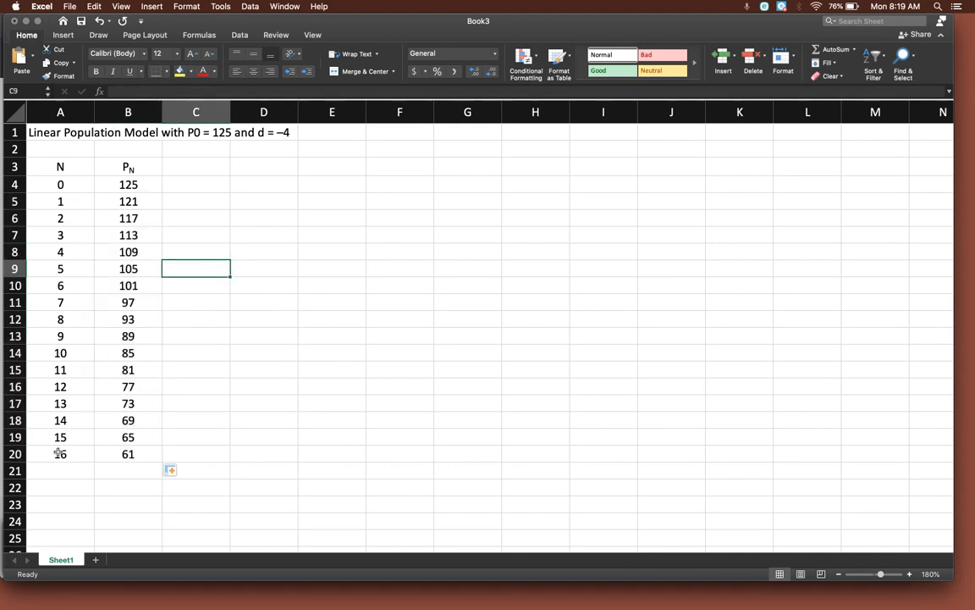
{"action": "left_click_drag", "start_coordinate": [59, 454], "coordinate": [125, 452]}
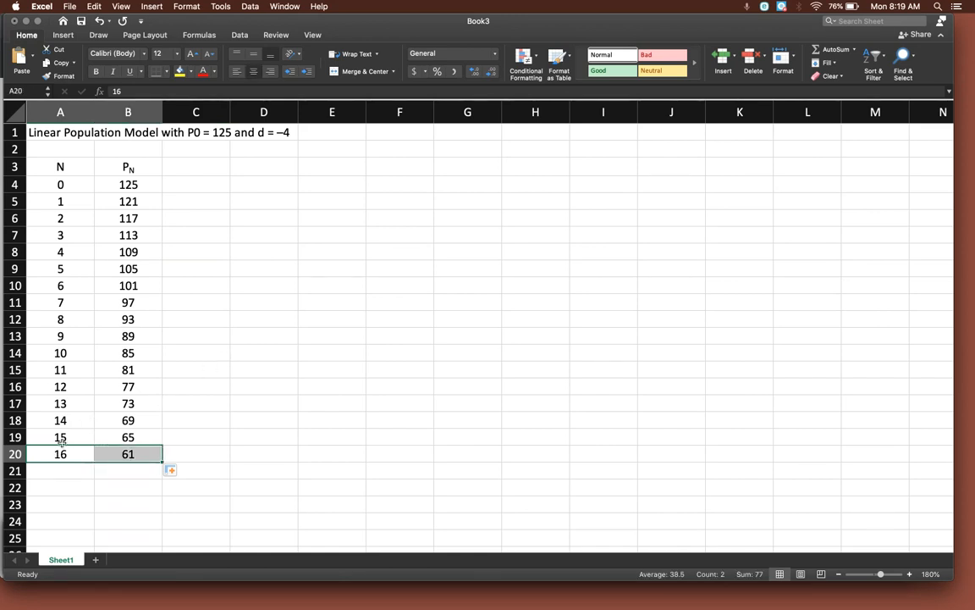
Extend the N and PN columns from A20:B20 down to N = 32 in row 36.
{"action": "scroll", "coordinate": [200, 411], "scroll_direction": "down", "scroll_amount": 5}
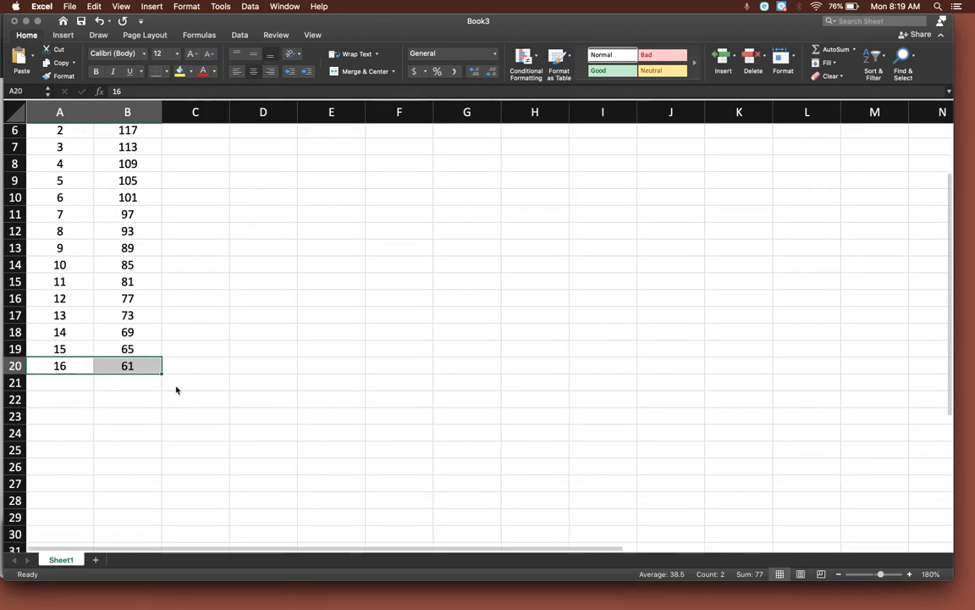
{"action": "left_click_drag", "start_coordinate": [162, 377], "coordinate": [152, 475]}
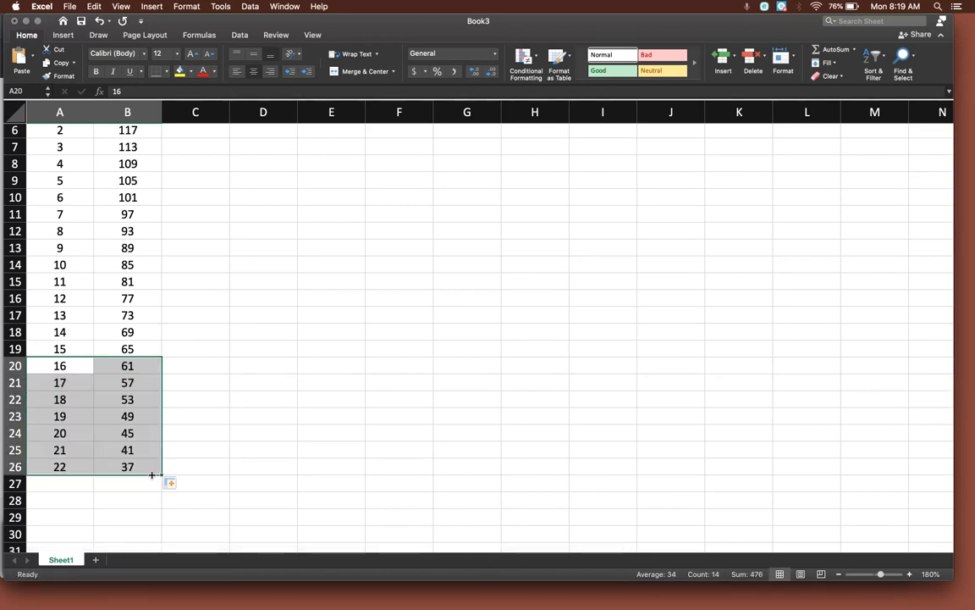
{"action": "scroll", "coordinate": [152, 475], "scroll_direction": "down", "scroll_amount": 5}
{"action": "left_click_drag", "start_coordinate": [163, 400], "coordinate": [138, 522]}
{"action": "scroll", "coordinate": [148, 419], "scroll_direction": "down", "scroll_amount": 10}
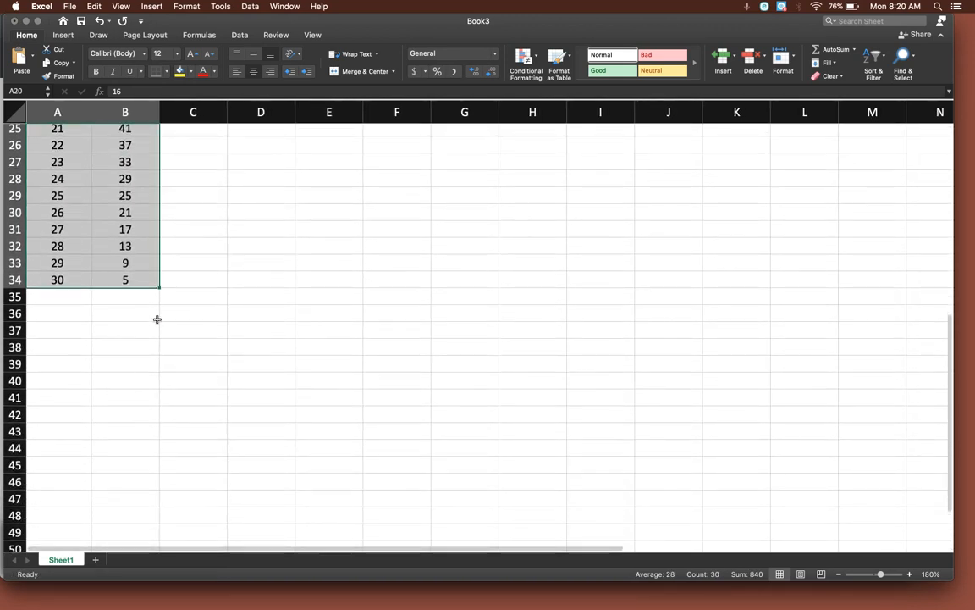
{"action": "left_click", "coordinate": [145, 280]}
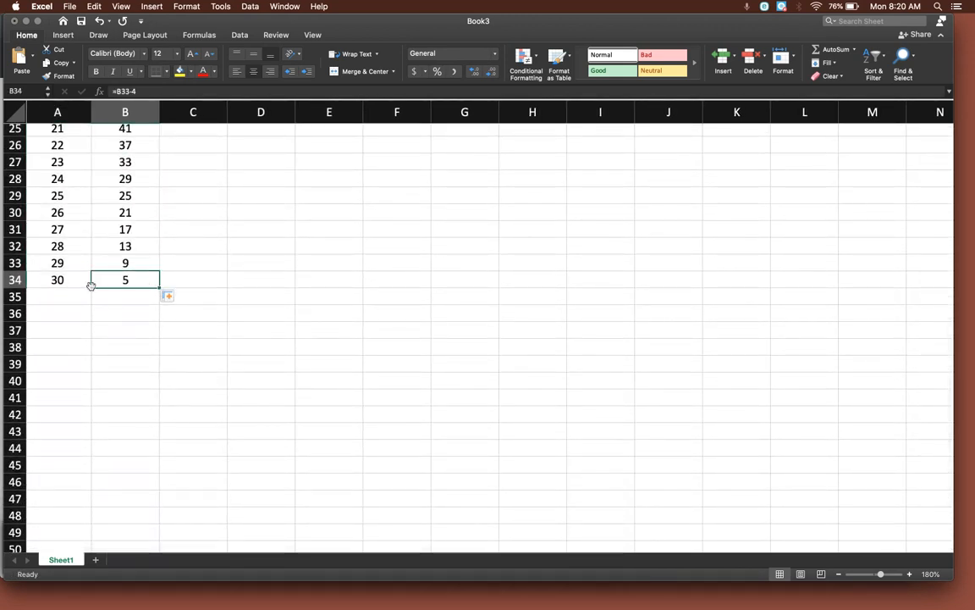
{"action": "left_click_drag", "start_coordinate": [88, 282], "coordinate": [159, 318]}
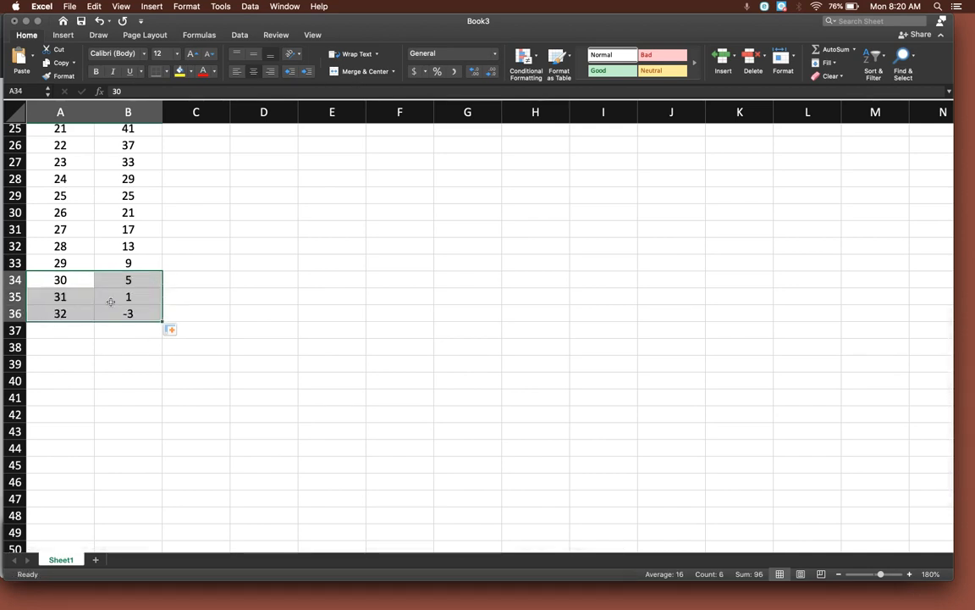
{"action": "scroll", "coordinate": [110, 301], "scroll_direction": "up", "scroll_amount": 5}
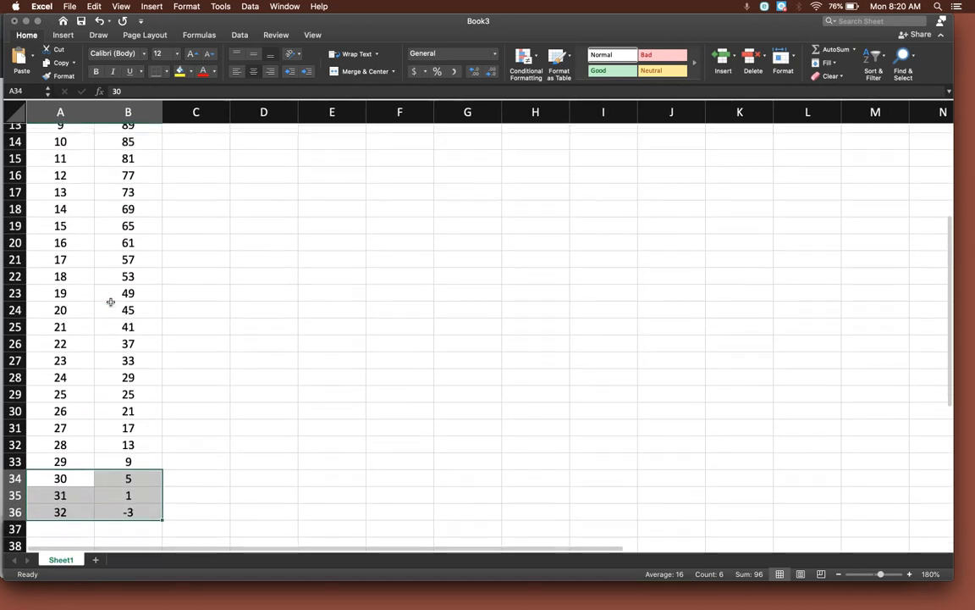
{"action": "scroll", "coordinate": [110, 301], "scroll_direction": "up", "scroll_amount": 6}
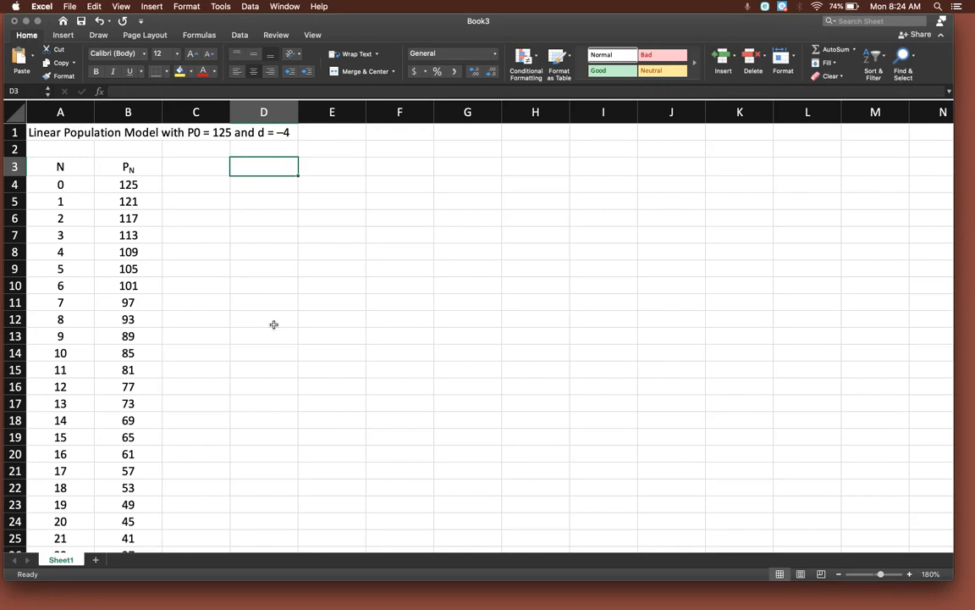
Start a second table with the headings N in D3 and P(N) in E3, and enter 0 in D4.
{"action": "type", "text": "N"}
{"action": "double_click", "coordinate": [315, 168]}
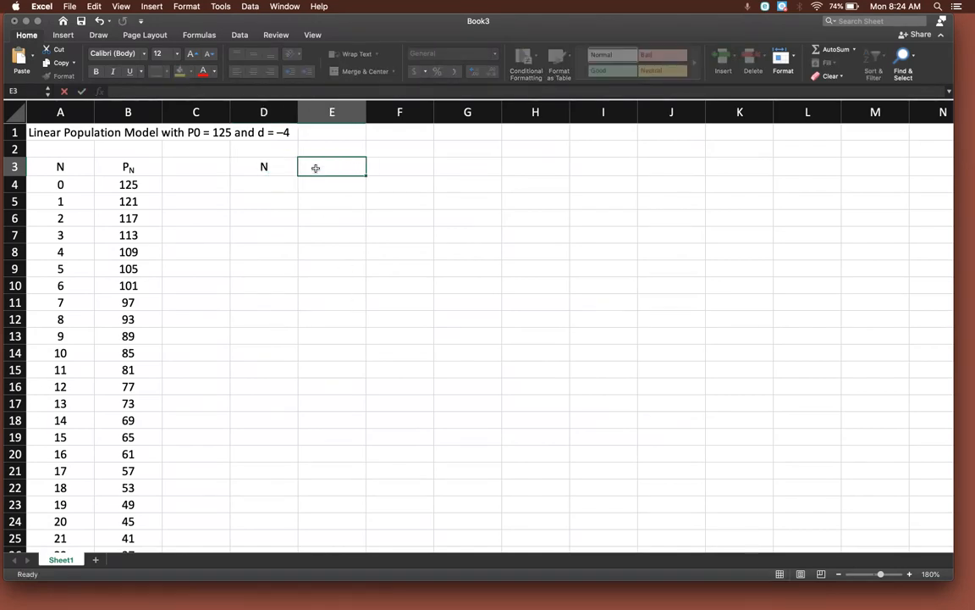
{"action": "type", "text": "P(N)"}
{"action": "key", "text": "Return"}
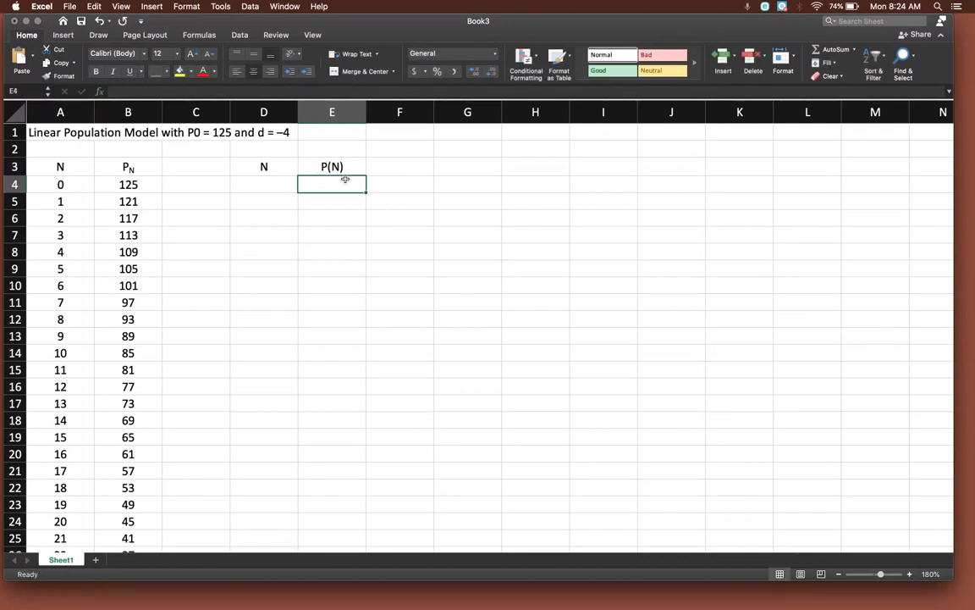
{"action": "left_click", "coordinate": [275, 185]}
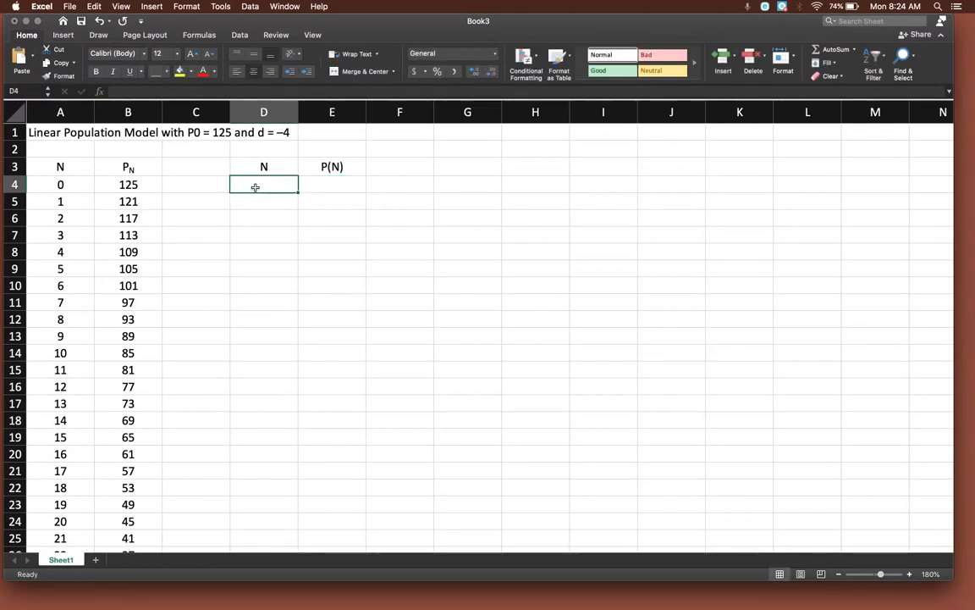
{"action": "type", "text": "0"}
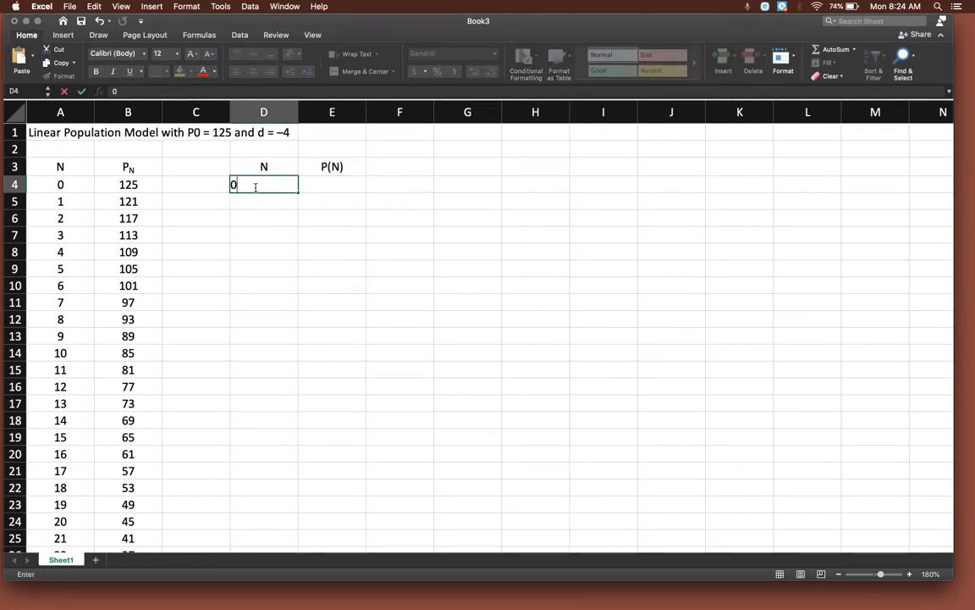
{"action": "left_click", "coordinate": [300, 187]}
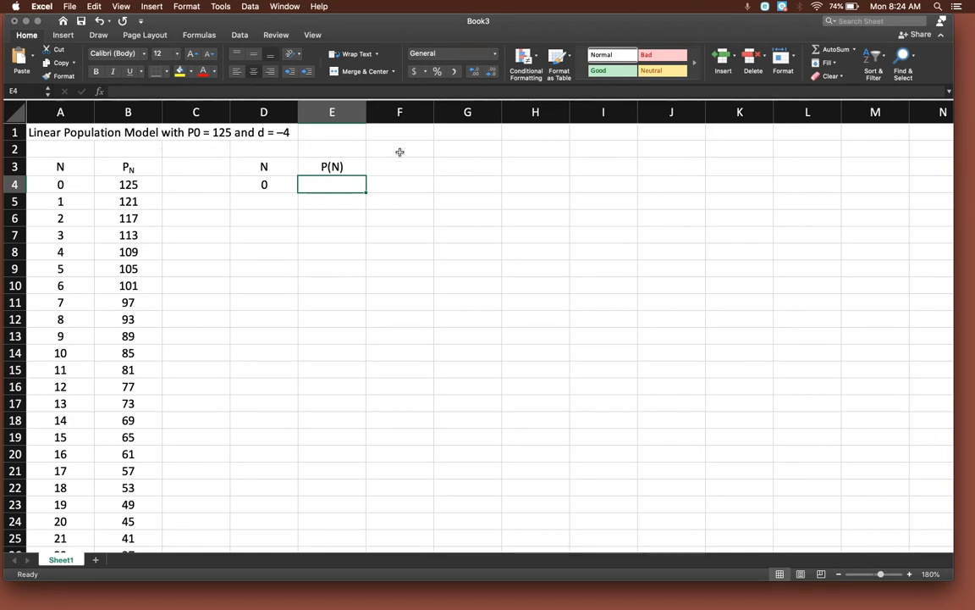
Enter the general line equation y = mx + b as a text note in cell G2.
{"action": "left_click", "coordinate": [458, 151]}
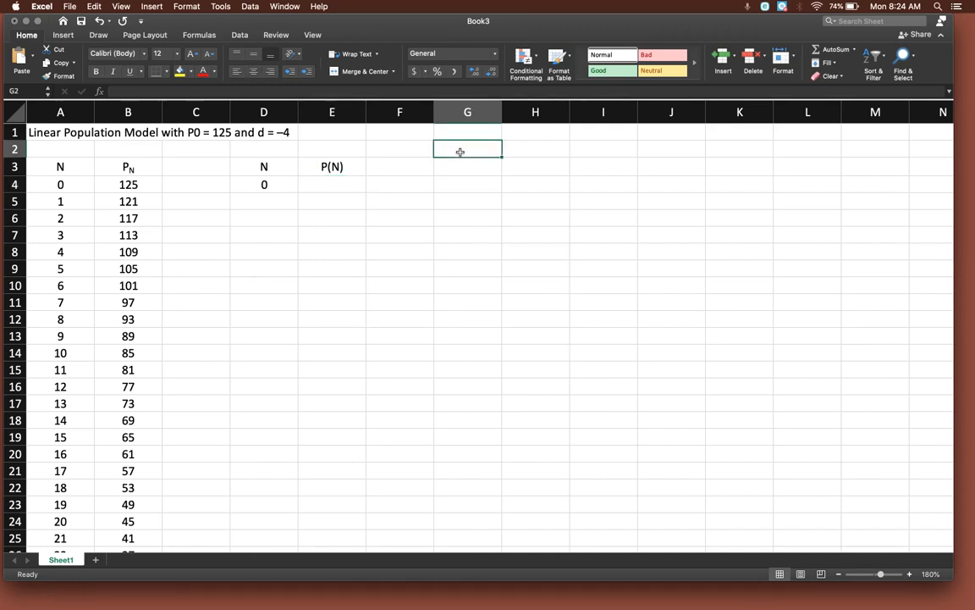
{"action": "type", "text": "y = m"}
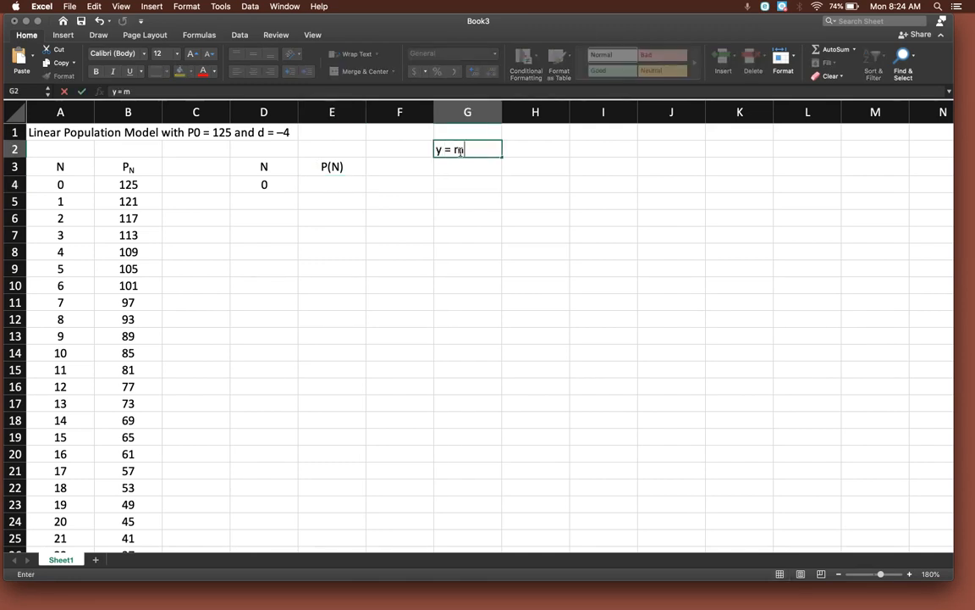
{"action": "type", "text": "x + b"}
{"action": "left_click", "coordinate": [527, 202]}
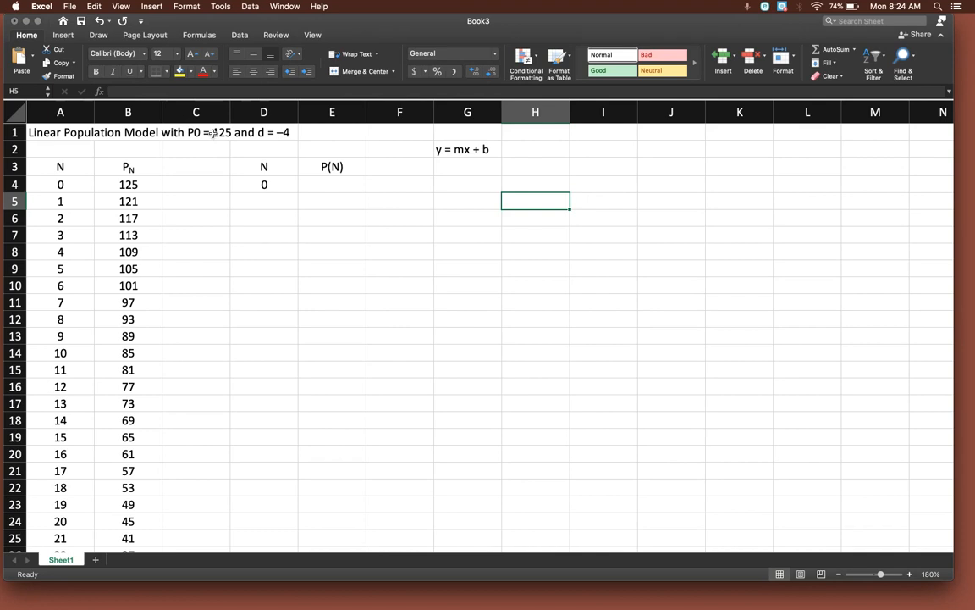
Enter the explicit population formula =-4*D4+125 in cell E4.
{"action": "left_click", "coordinate": [318, 184]}
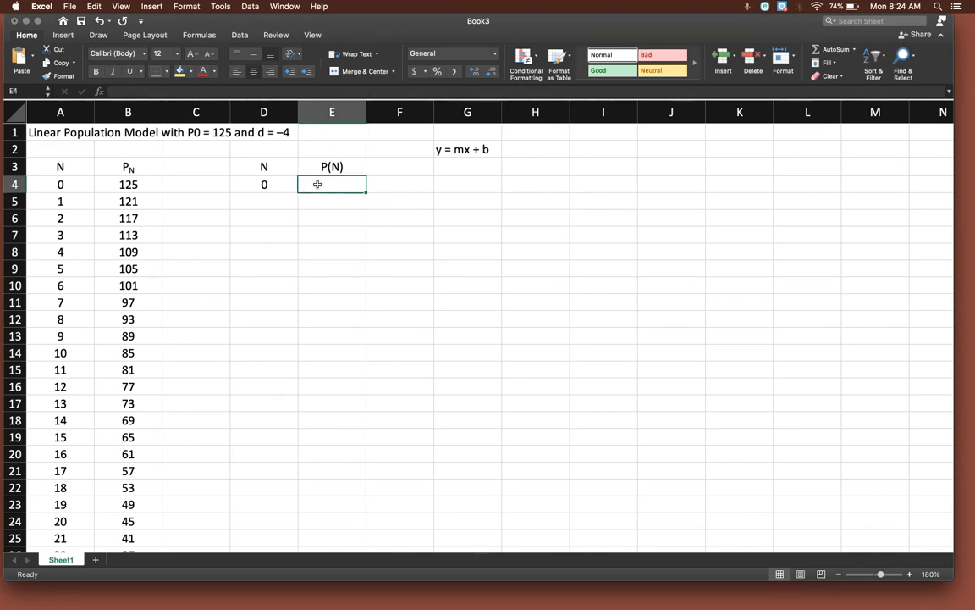
{"action": "type", "text": "="}
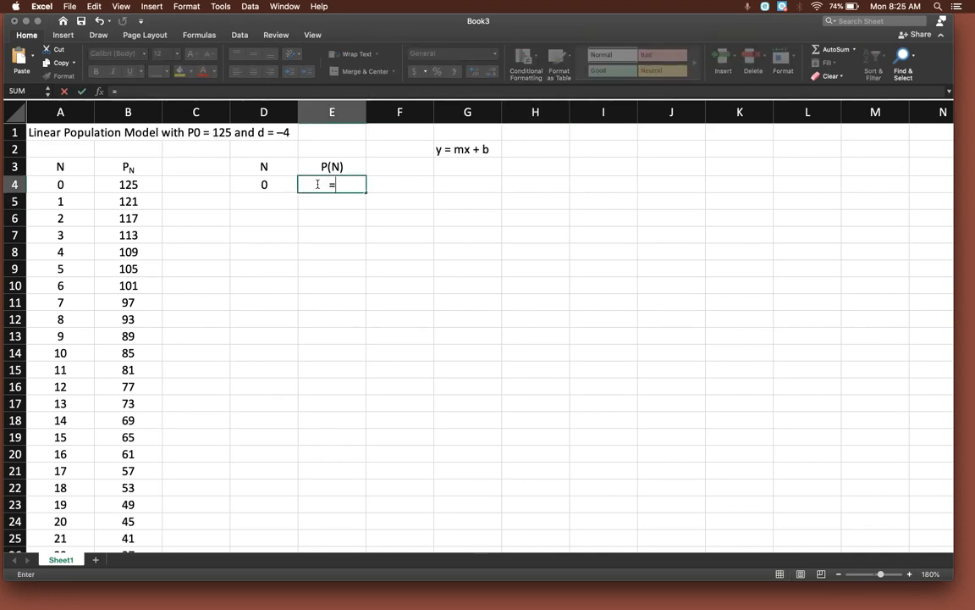
{"action": "type", "text": "-4*"}
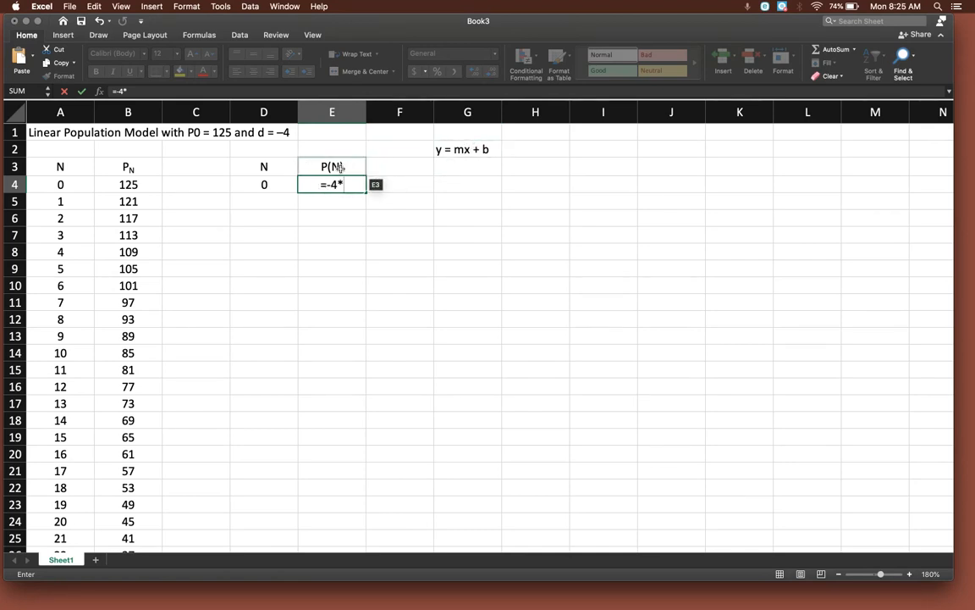
{"action": "left_click", "coordinate": [265, 184]}
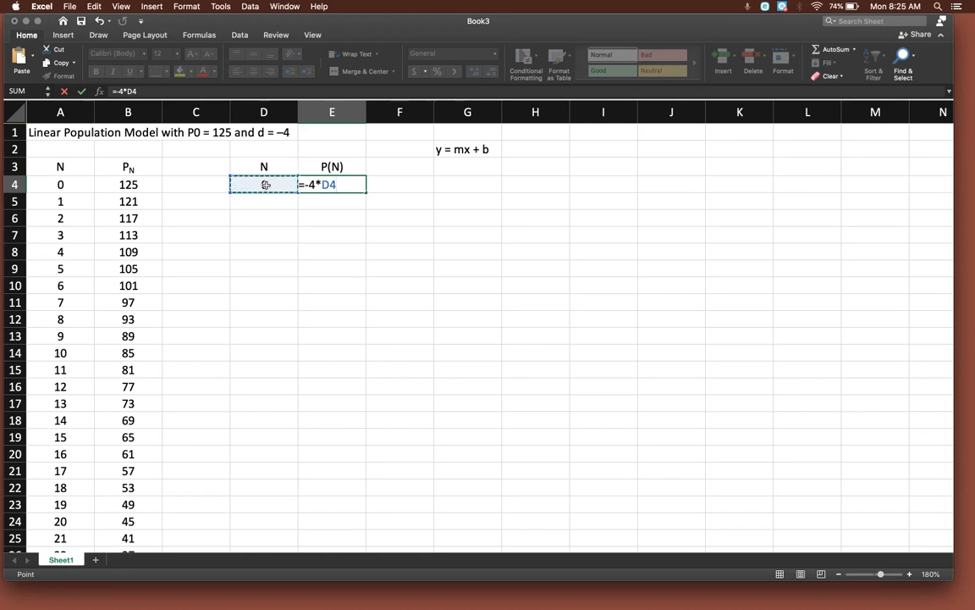
{"action": "type", "text": "+125"}
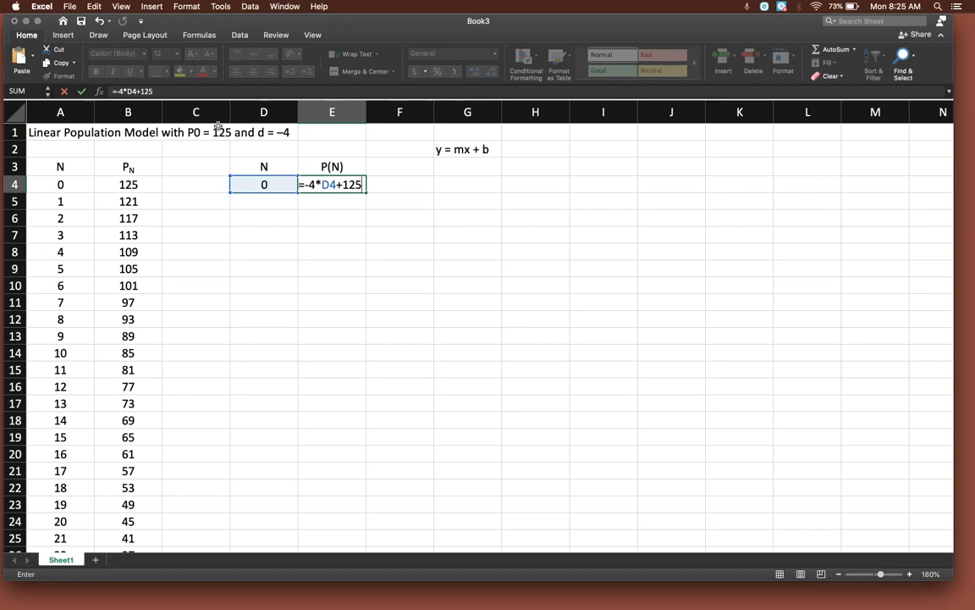
{"action": "key", "text": "Return"}
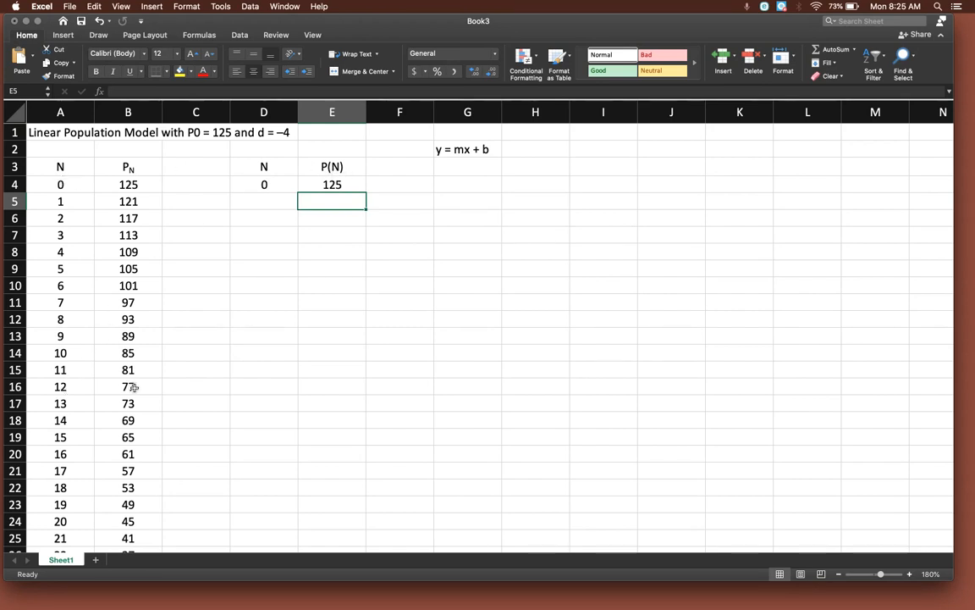
Set the N value in cell D4 to 12 to evaluate the explicit formula for generation 12.
{"action": "left_click", "coordinate": [267, 186]}
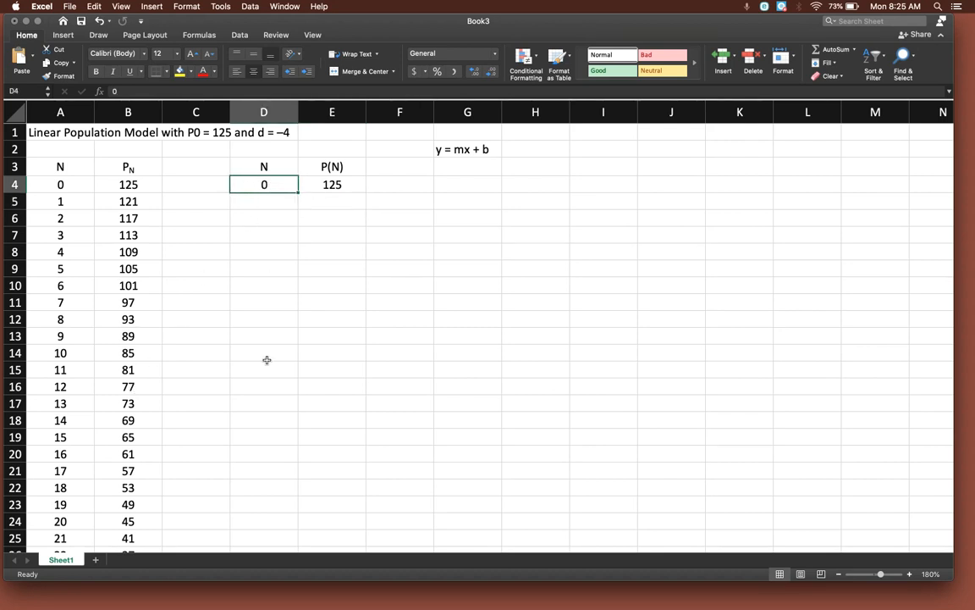
{"action": "type", "text": "12"}
{"action": "key", "text": "Return"}
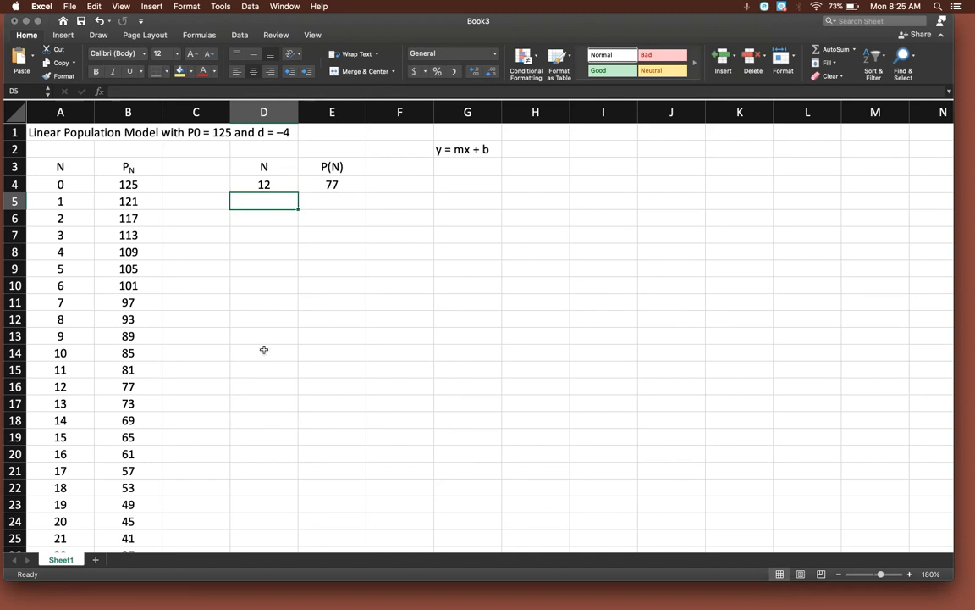
Merge and center cells D2:E2 and enter the heading Explicit above the second table.
{"action": "left_click", "coordinate": [256, 149]}
{"action": "left_click_drag", "start_coordinate": [256, 150], "coordinate": [330, 149]}
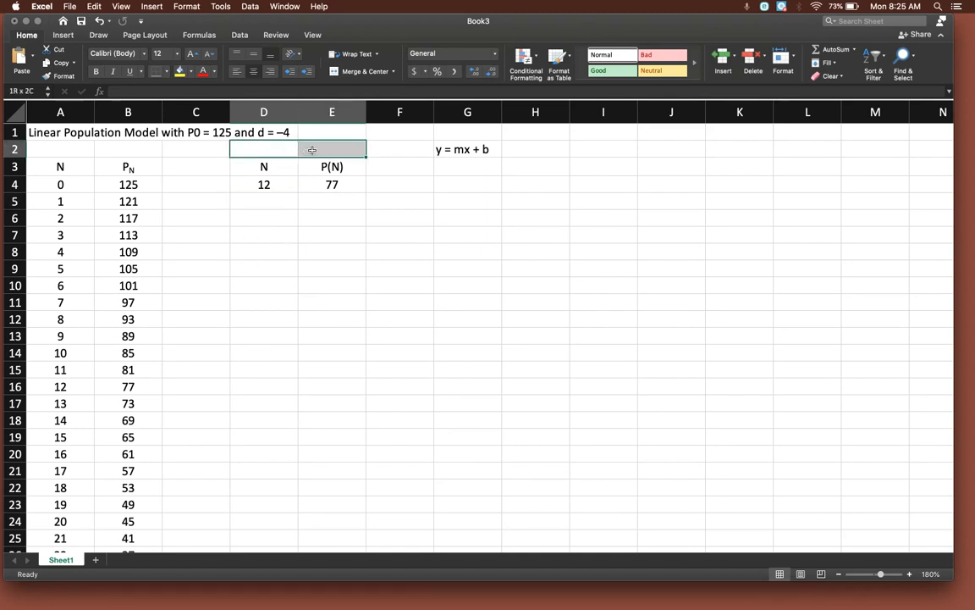
{"action": "left_click", "coordinate": [364, 73]}
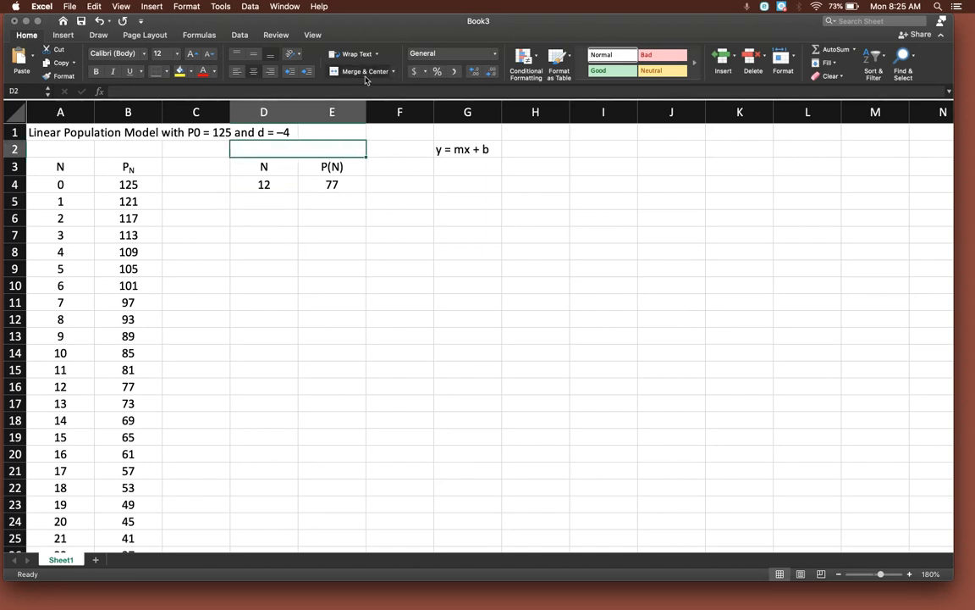
{"action": "type", "text": "Explicit"}
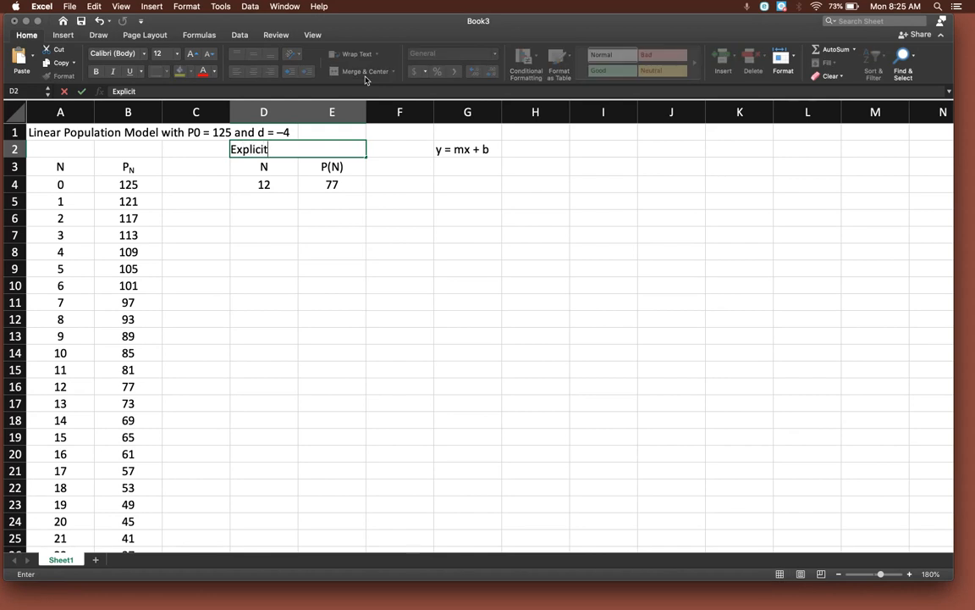
{"action": "key", "text": "Return"}
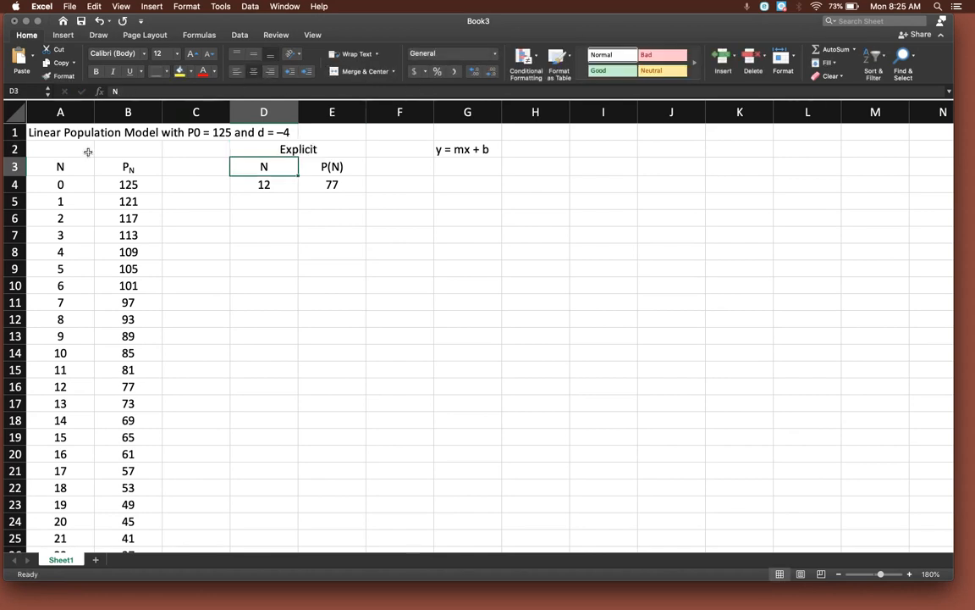
Merge and center cells A2:B2 and enter the heading Recursion above the first table.
{"action": "left_click", "coordinate": [68, 148]}
{"action": "left_click_drag", "start_coordinate": [68, 148], "coordinate": [135, 148]}
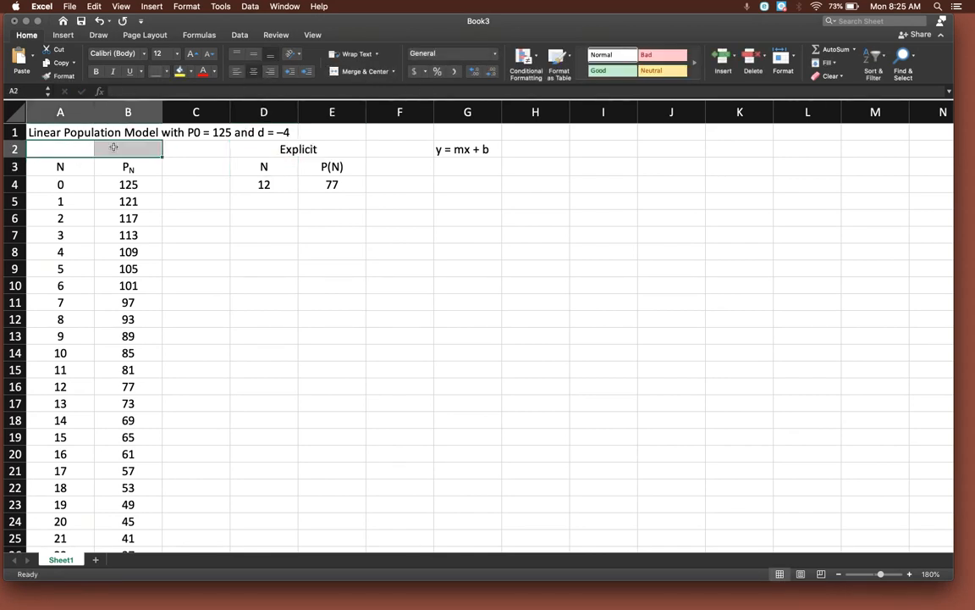
{"action": "left_click", "coordinate": [358, 73]}
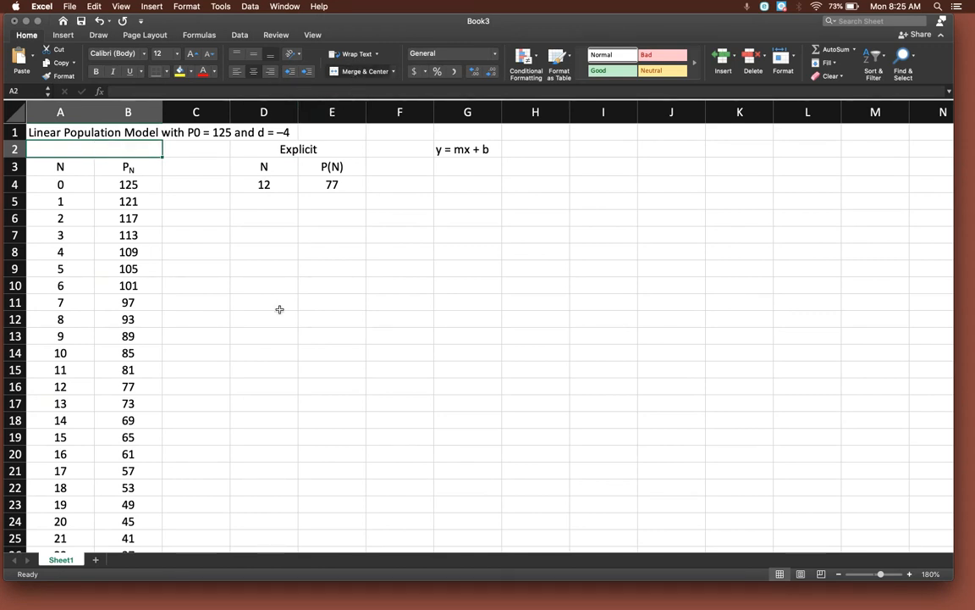
{"action": "type", "text": "Recursion"}
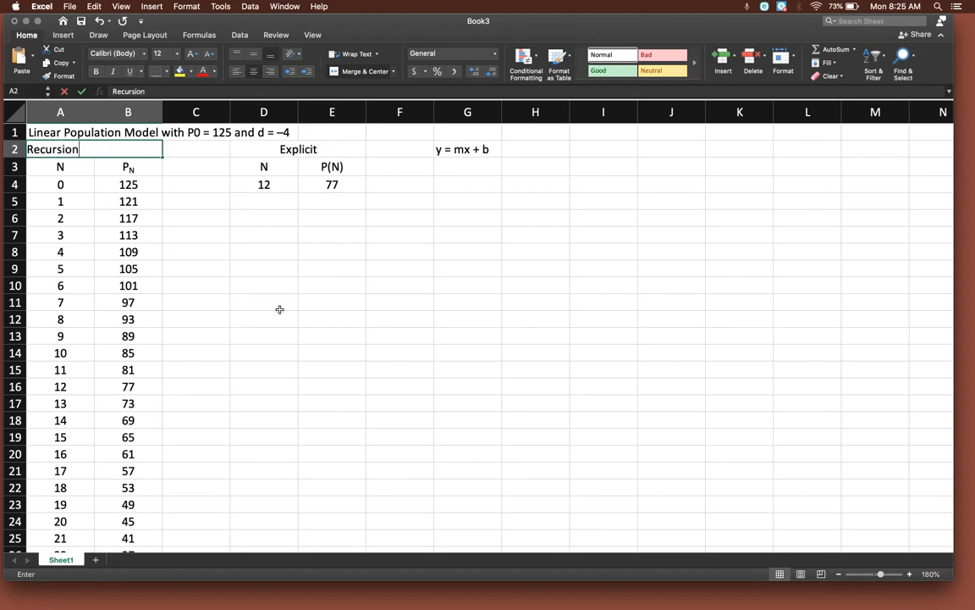
{"action": "key", "text": "Return"}
{"action": "left_click", "coordinate": [373, 309]}
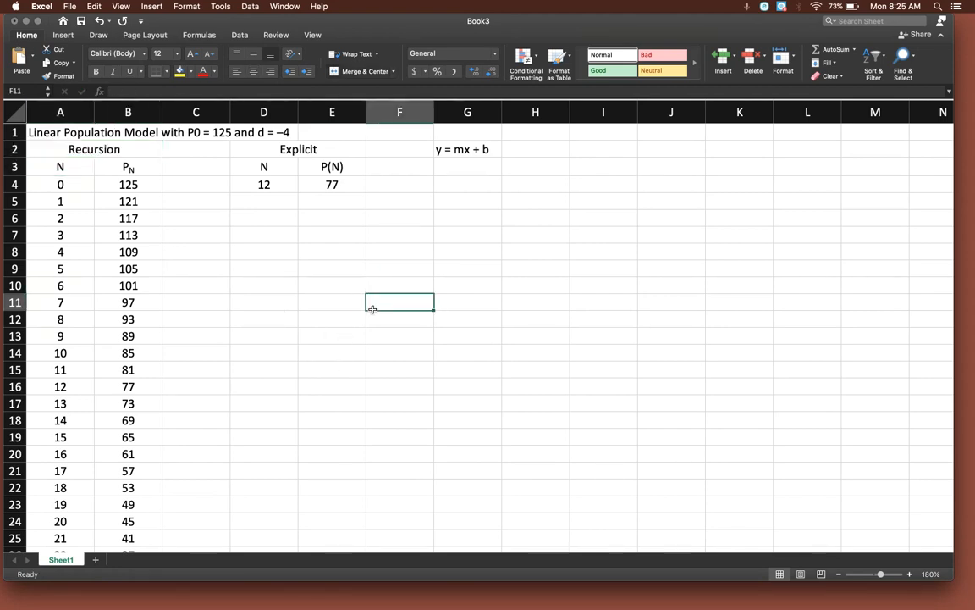
Set the N value in cell D4 to 32 to evaluate the explicit formula for generation 32.
{"action": "left_click", "coordinate": [266, 184]}
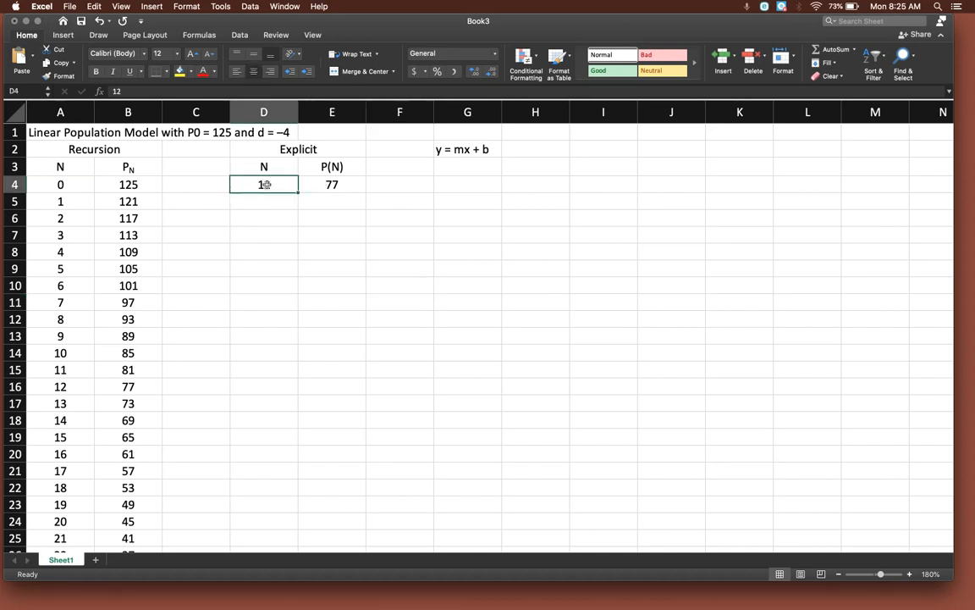
{"action": "type", "text": "32"}
{"action": "key", "text": "Return"}
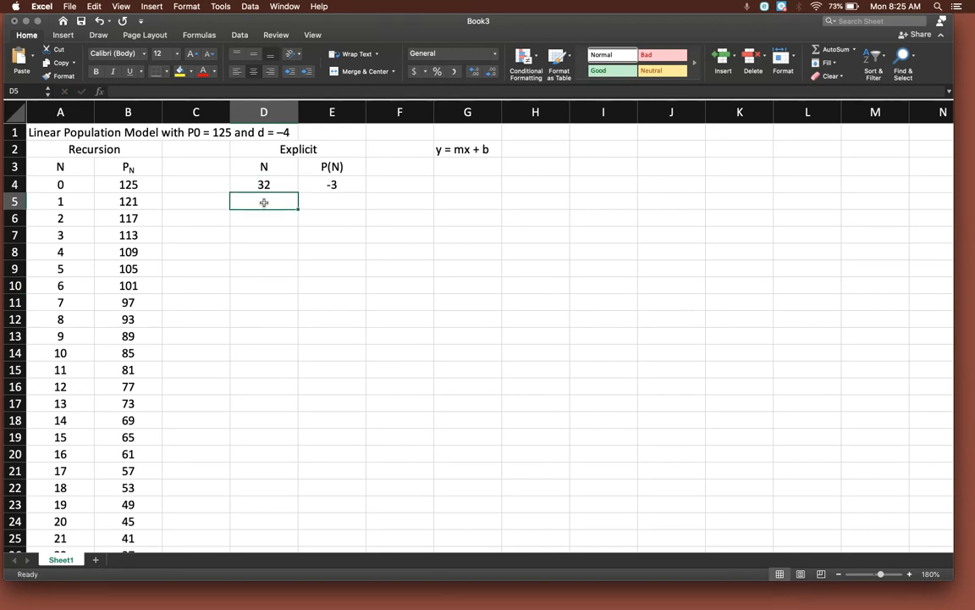
Try deleting the entire row 7, which holds generation 3, and undo the deletion.
{"action": "left_click", "coordinate": [13, 235]}
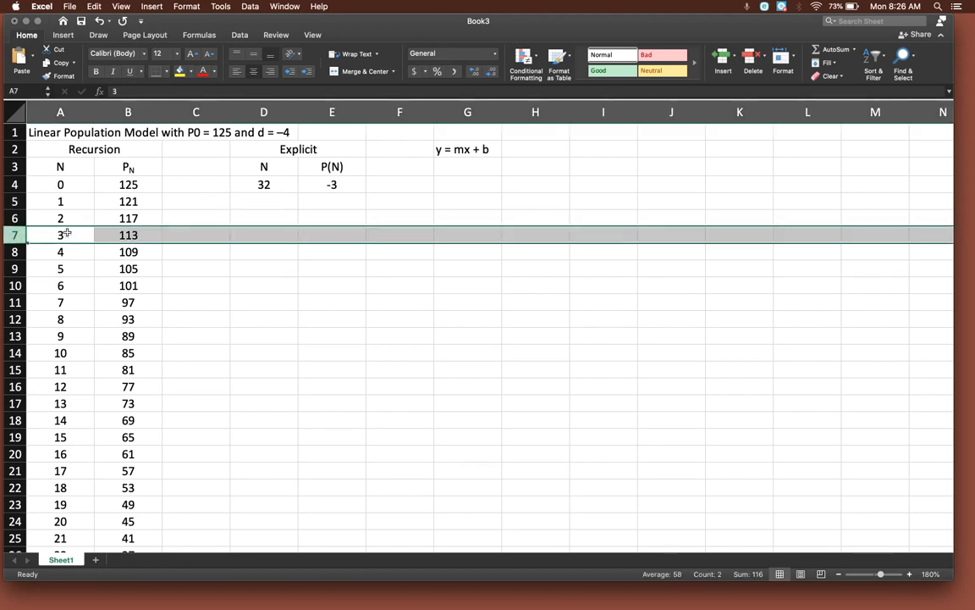
{"action": "right_click", "coordinate": [13, 234]}
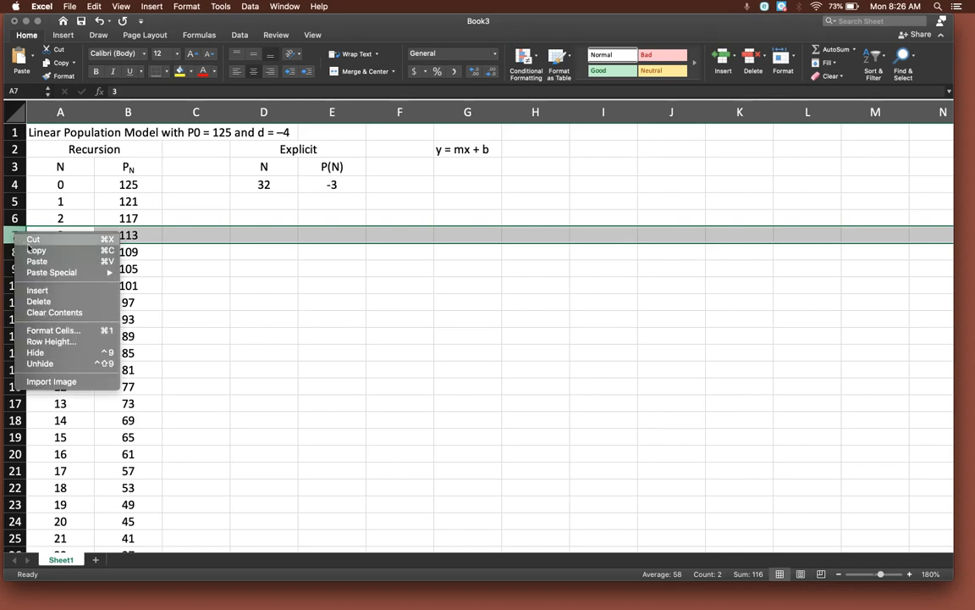
{"action": "left_click", "coordinate": [39, 302]}
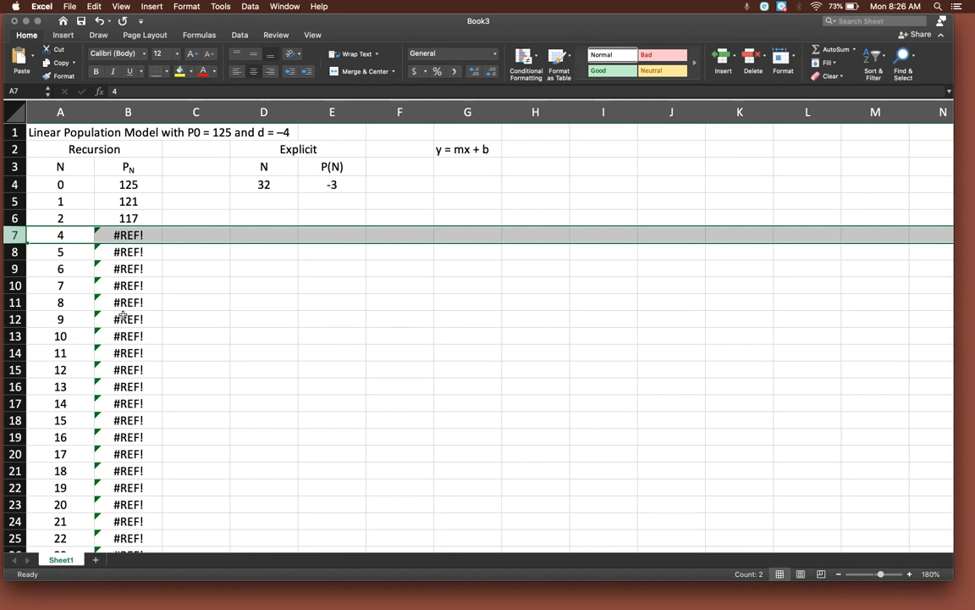
{"action": "key", "text": "super+z"}
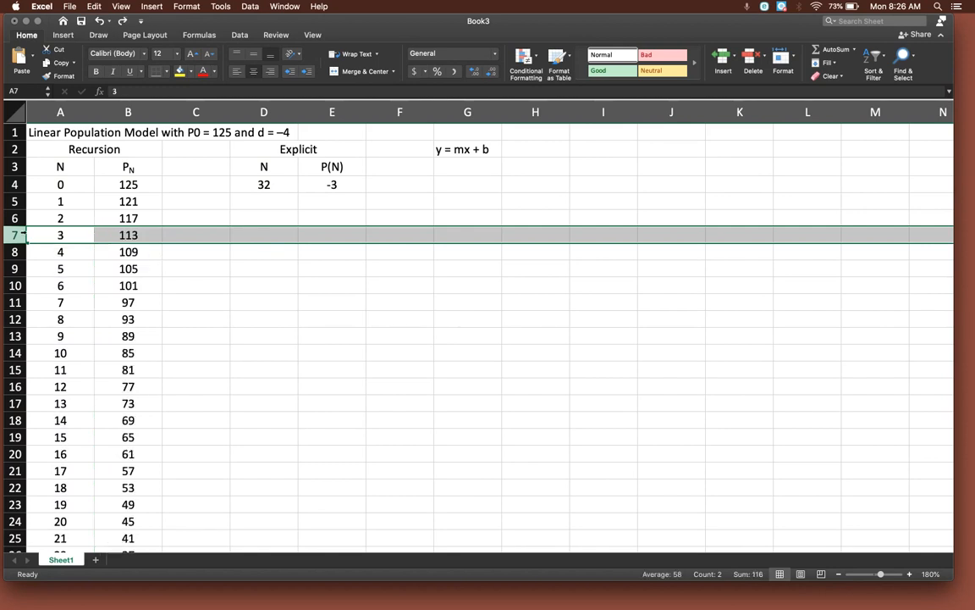
Clear the recursive formula in cell B7 for generation 3 and undo the clearing.
{"action": "left_click", "coordinate": [154, 234]}
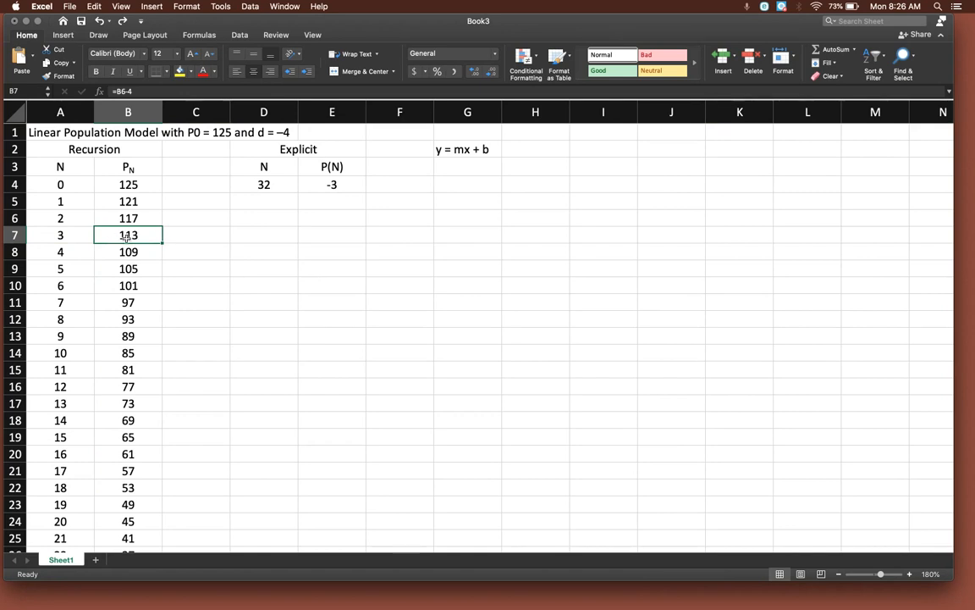
{"action": "key", "text": "Delete"}
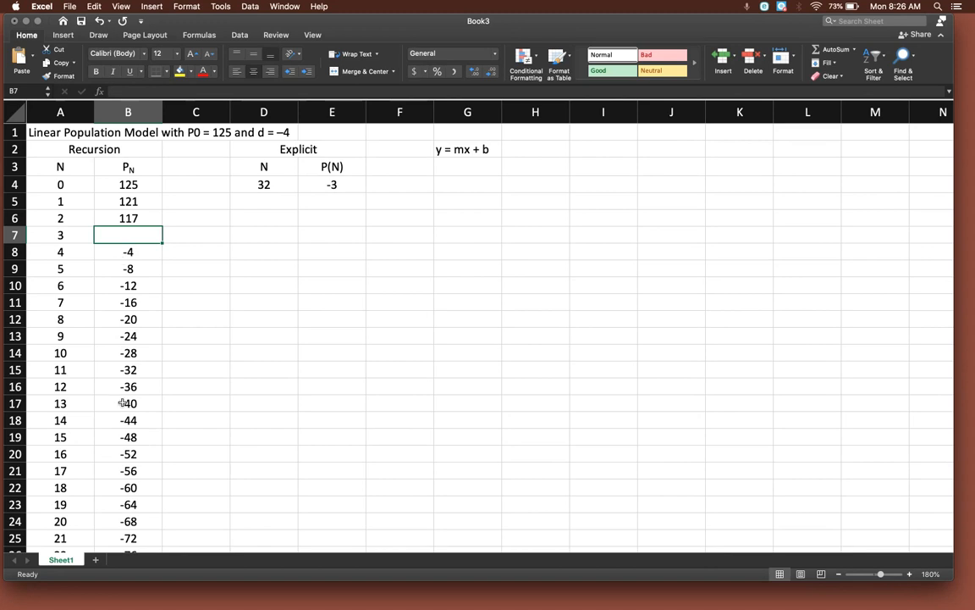
{"action": "key", "text": "super+z"}
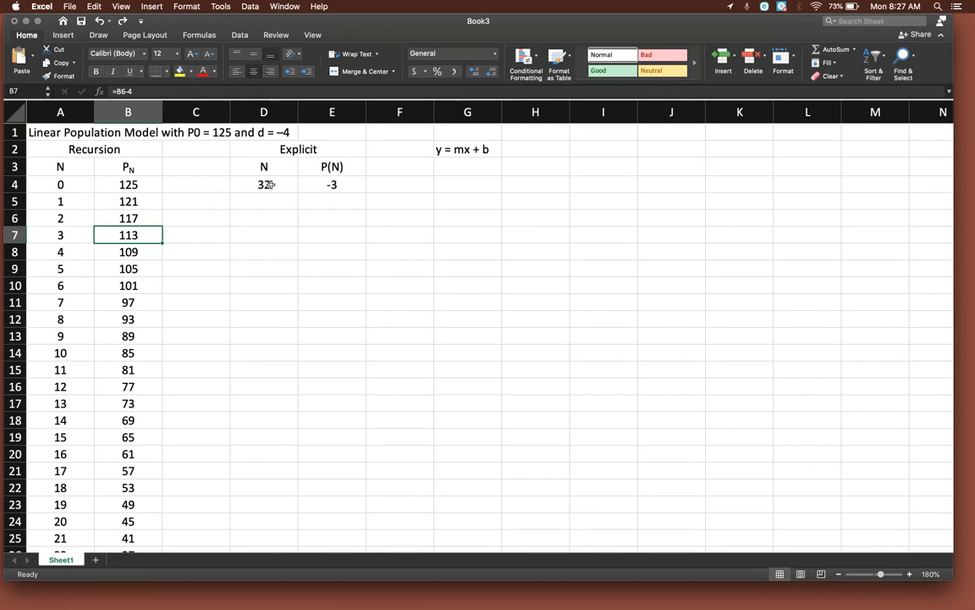
Set the N value in cell D4 to 4 to evaluate the explicit formula for generation 4.
{"action": "left_click", "coordinate": [63, 252]}
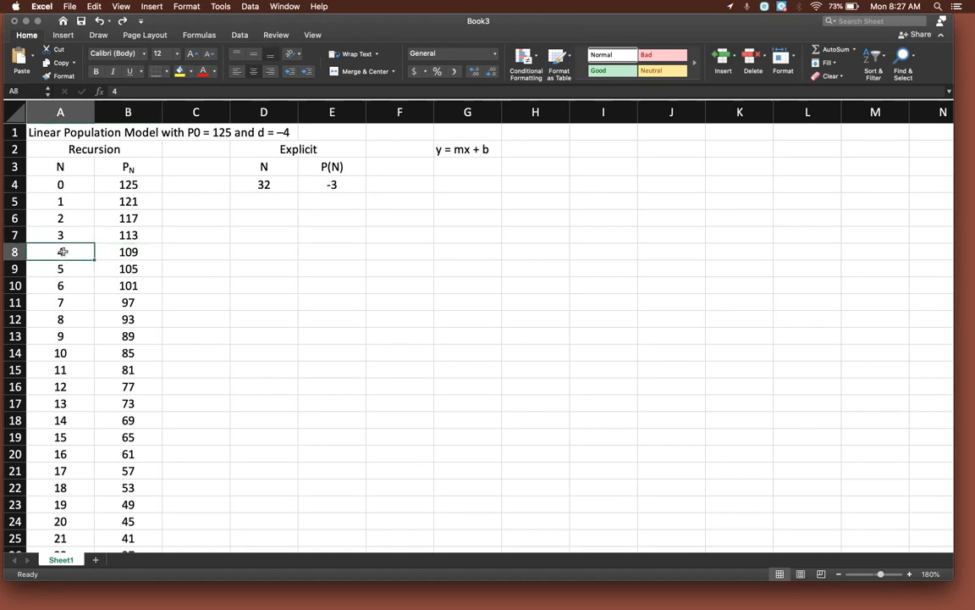
{"action": "left_click", "coordinate": [265, 184]}
{"action": "type", "text": "4"}
{"action": "key", "text": "Return"}
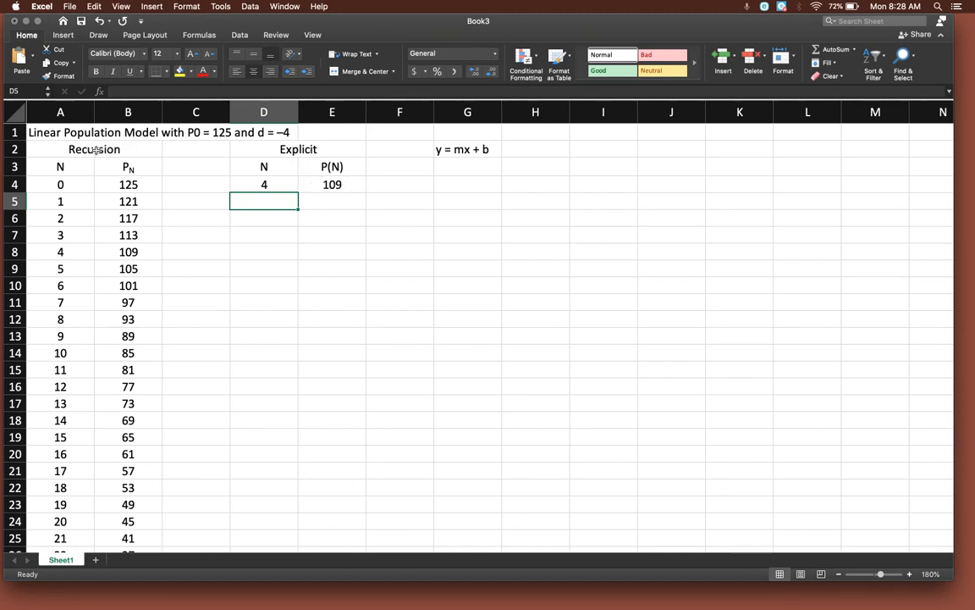
Enter the N values 0, 1 and 2 in cells D4:D6 of the explicit table and extend the series to 11 in D15.
{"action": "left_click", "coordinate": [266, 183]}
{"action": "type", "text": "0"}
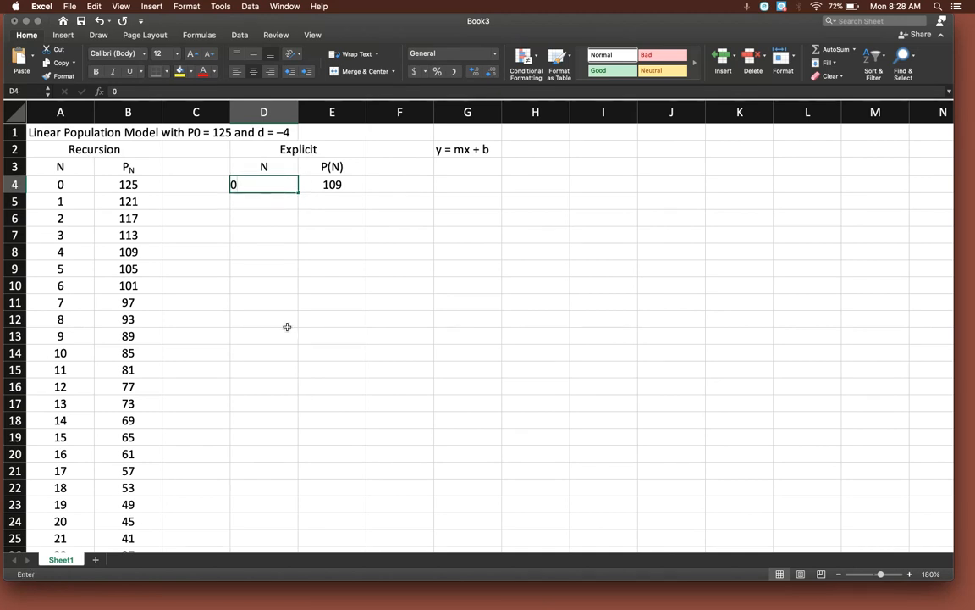
{"action": "key", "text": "Return"}
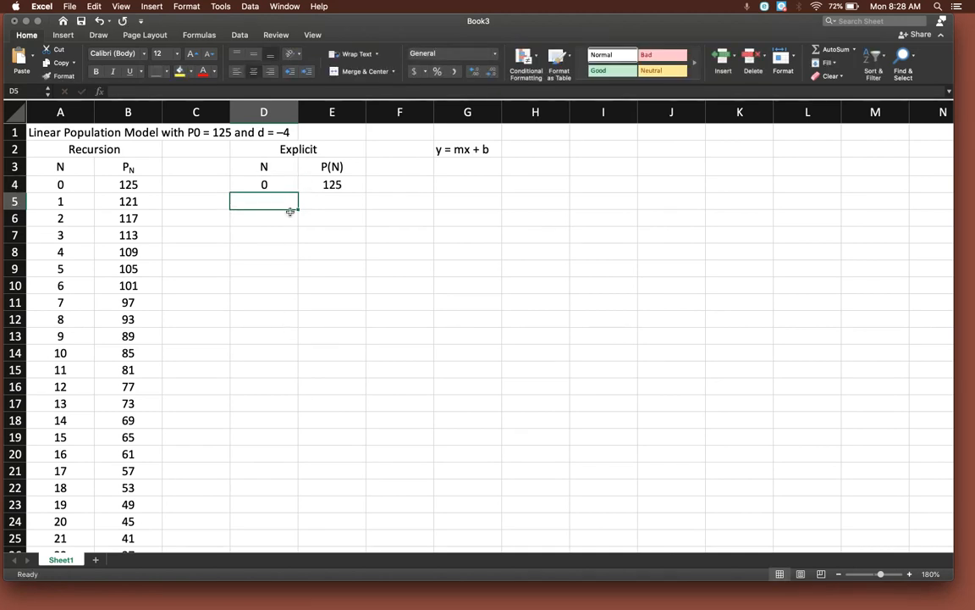
{"action": "type", "text": "1"}
{"action": "key", "text": "Return"}
{"action": "type", "text": "2"}
{"action": "key", "text": "Return"}
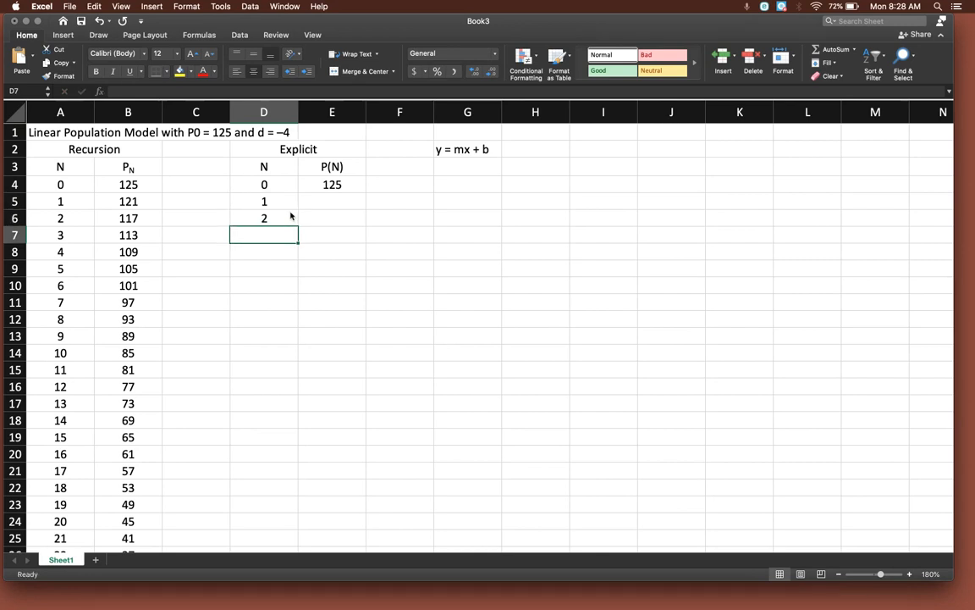
{"action": "left_click_drag", "start_coordinate": [268, 198], "coordinate": [282, 383]}
Fill the explicit P(N) formula from cell E4 down to E15.
{"action": "left_click", "coordinate": [272, 186]}
{"action": "left_click", "coordinate": [343, 185]}
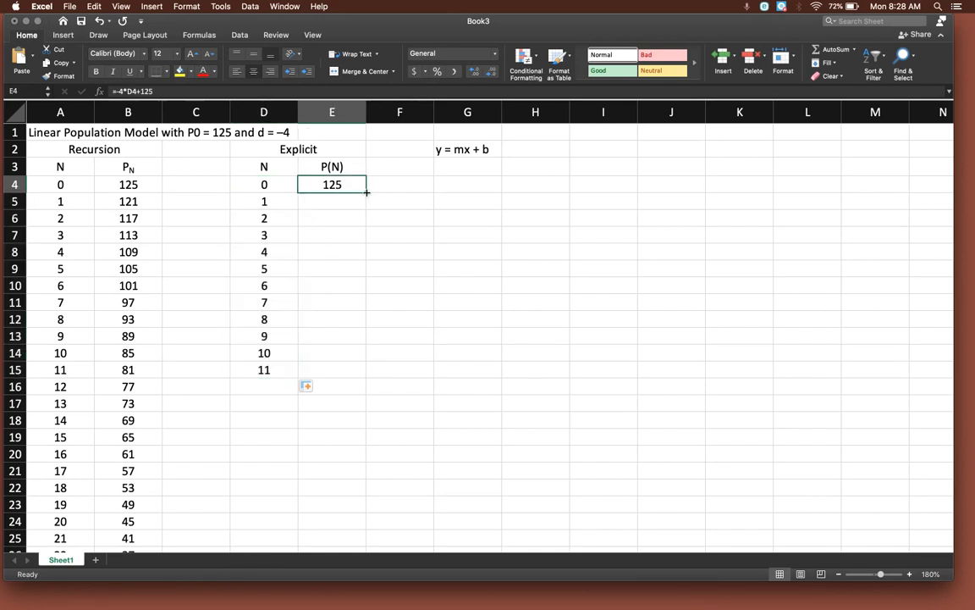
{"action": "left_click_drag", "start_coordinate": [367, 192], "coordinate": [350, 378]}
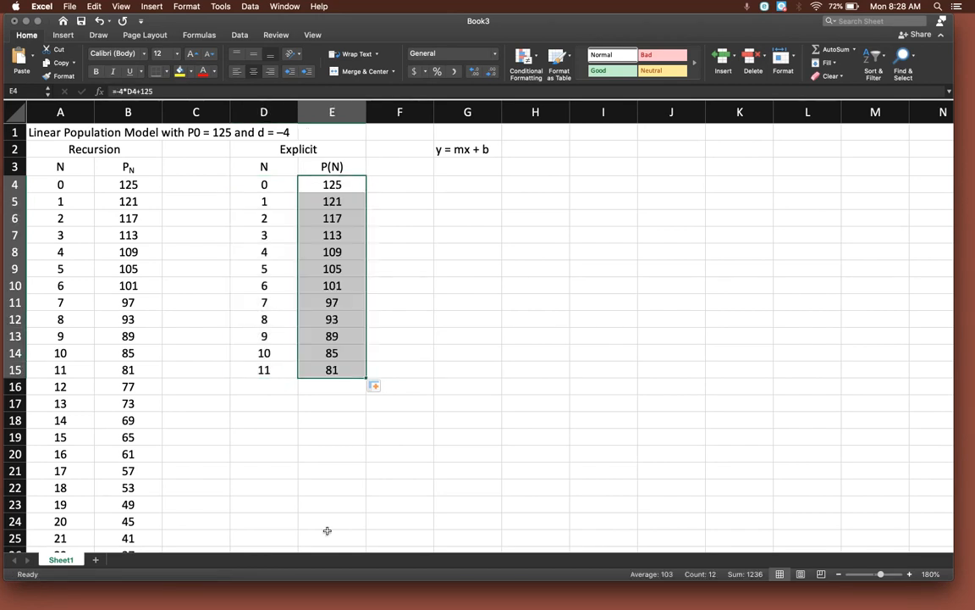
{"action": "left_click", "coordinate": [309, 439]}
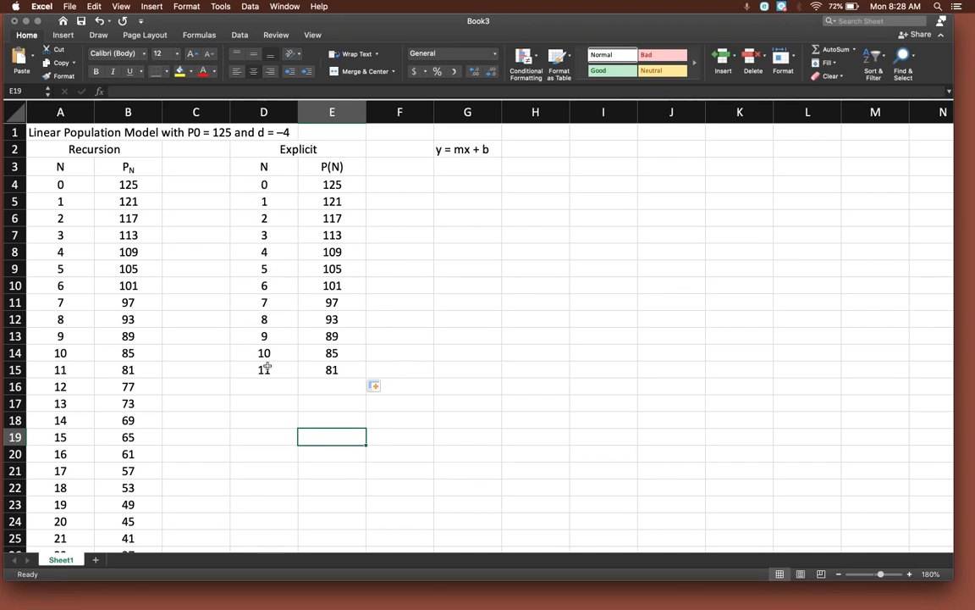
{"action": "left_click_drag", "start_coordinate": [267, 366], "coordinate": [342, 371]}
{"action": "left_click", "coordinate": [369, 383]}
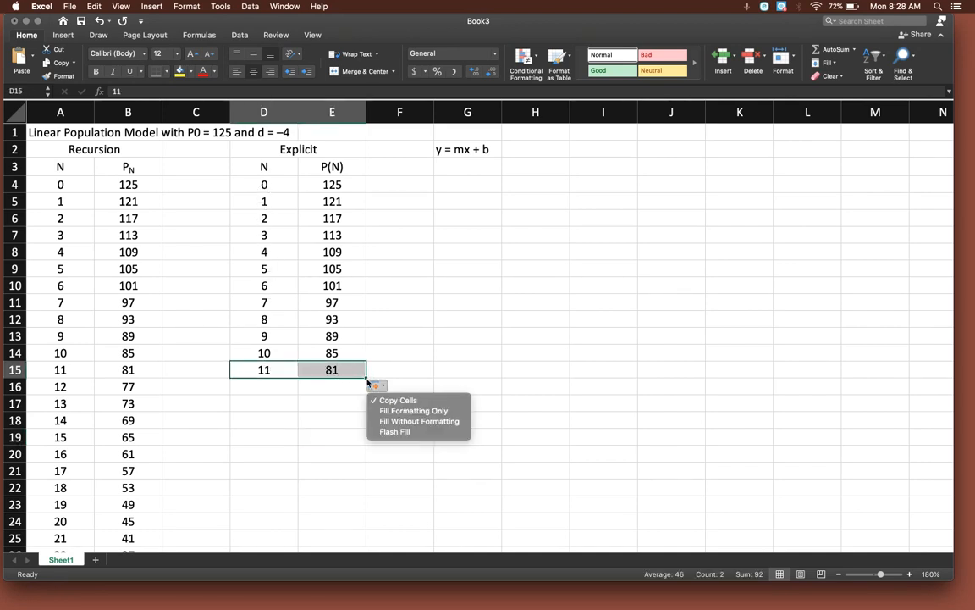
{"action": "left_click", "coordinate": [369, 383]}
Extend the explicit table's N series and P(N) formula from row 15 down to row 24, reaching generation 20.
{"action": "left_click", "coordinate": [256, 372]}
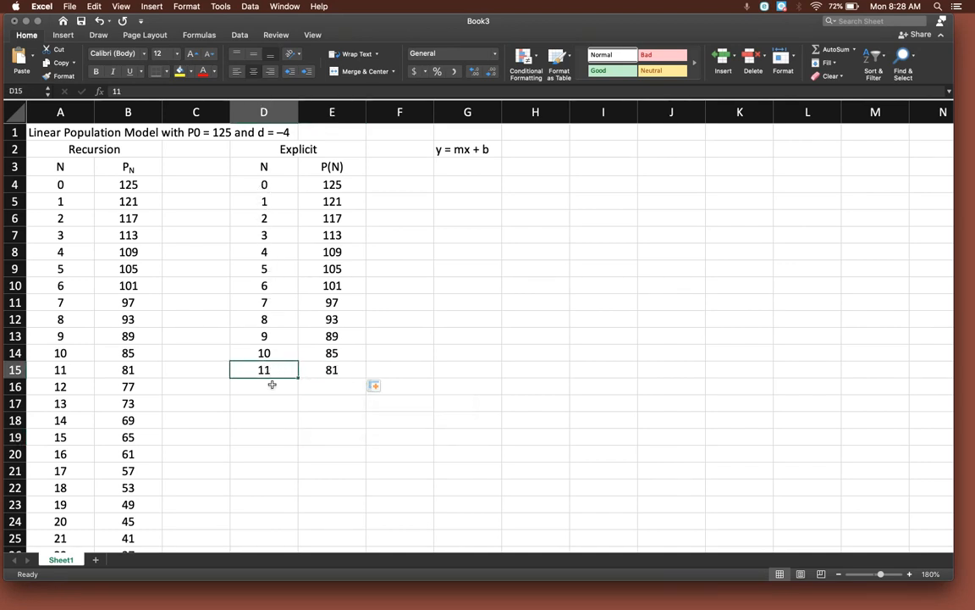
{"action": "left_click", "coordinate": [272, 384]}
{"action": "left_click", "coordinate": [275, 370]}
{"action": "left_click_drag", "start_coordinate": [275, 370], "coordinate": [366, 529]}
{"action": "left_click", "coordinate": [385, 388]}
Insert an X Y (Scatter) chart of cells D4:E24 and place it beside the explicit table, beneath the y = mx + b note.
{"action": "left_click_drag", "start_coordinate": [258, 185], "coordinate": [314, 524]}
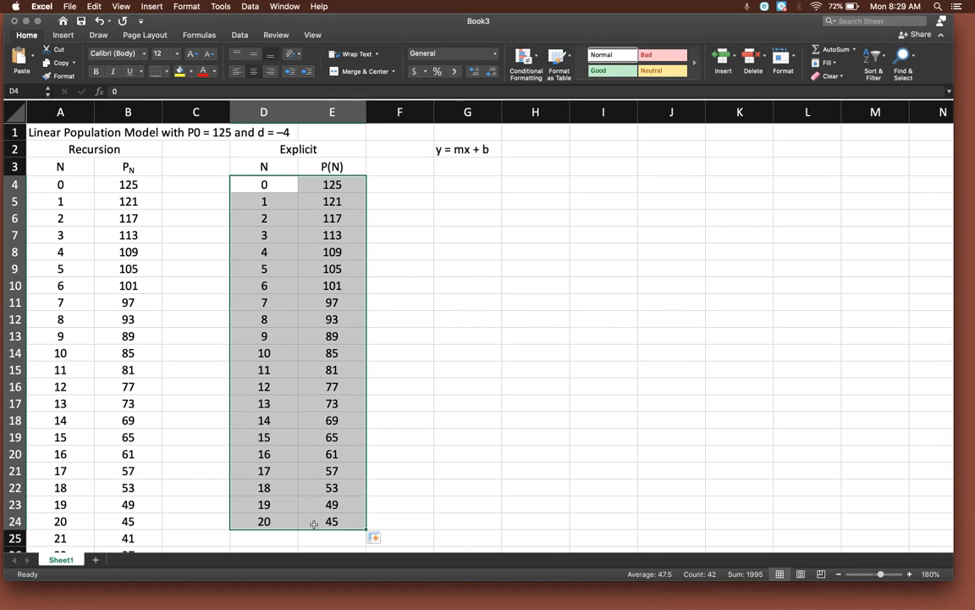
{"action": "left_click", "coordinate": [153, 7]}
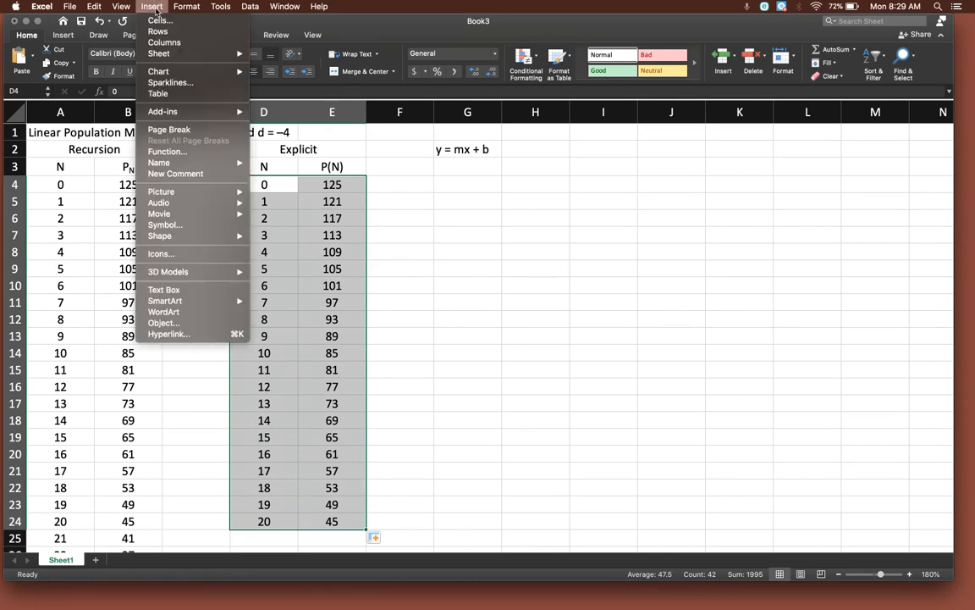
{"action": "mouse_move", "coordinate": [152, 71]}
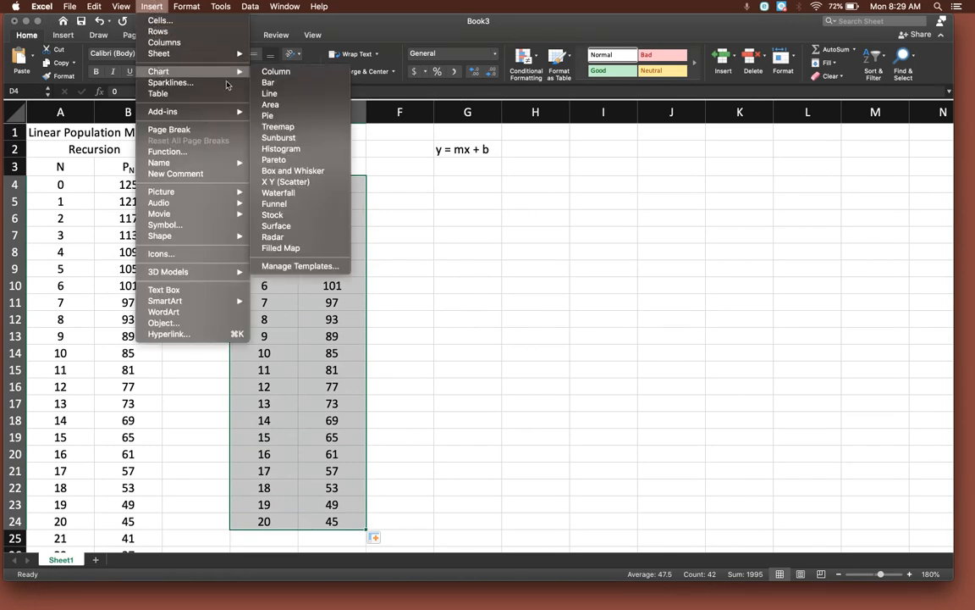
{"action": "left_click", "coordinate": [302, 183]}
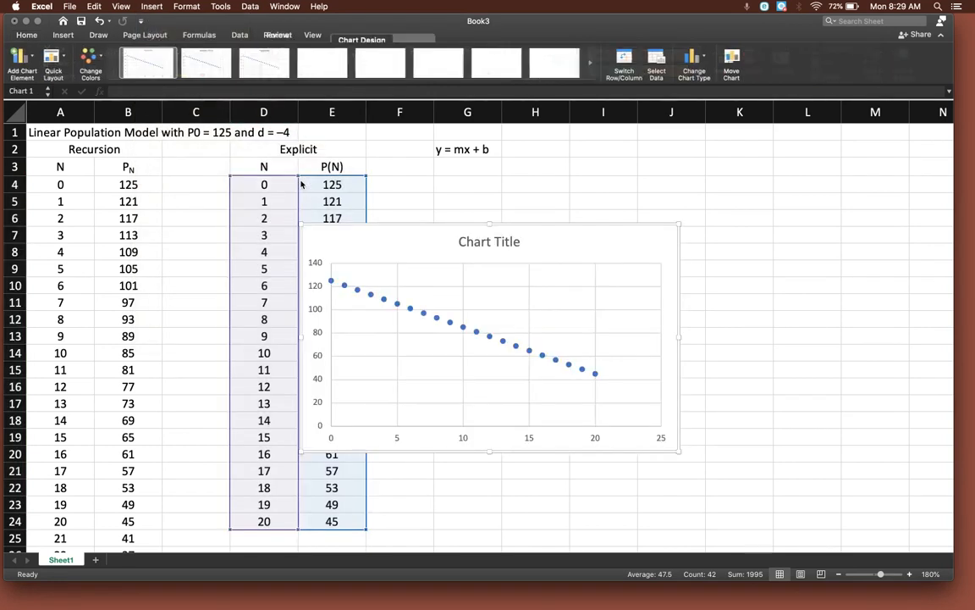
{"action": "left_click_drag", "start_coordinate": [439, 226], "coordinate": [542, 189]}
{"action": "left_click", "coordinate": [502, 484]}
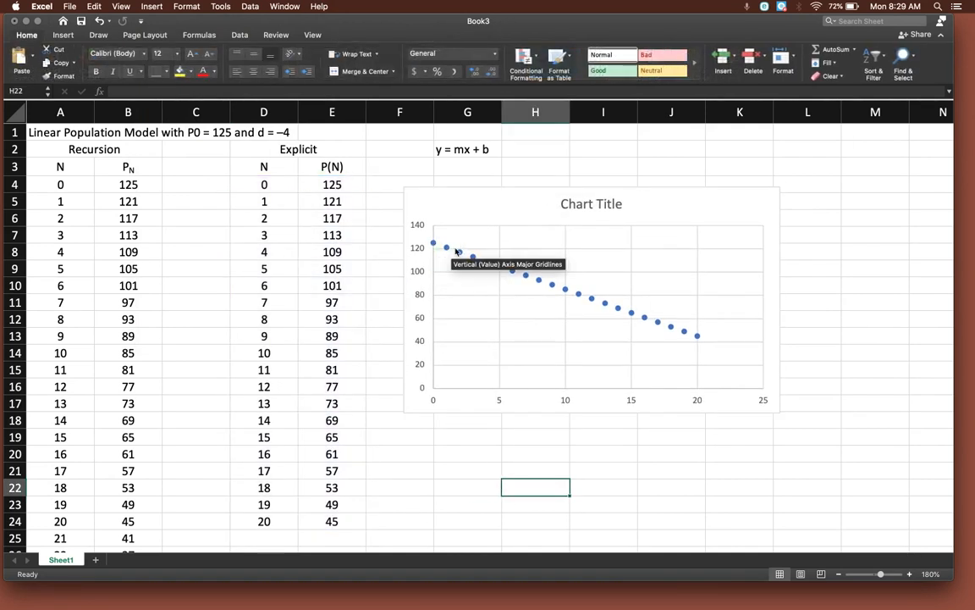